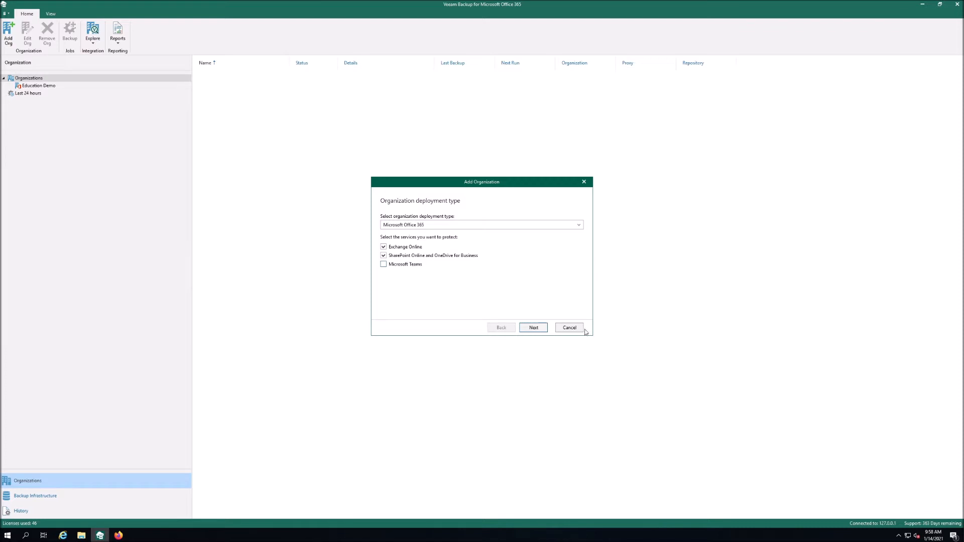
- Advance to the Office 365 connection settings and allow legacy authentication protocols under modern authentication
left_click(531, 327)
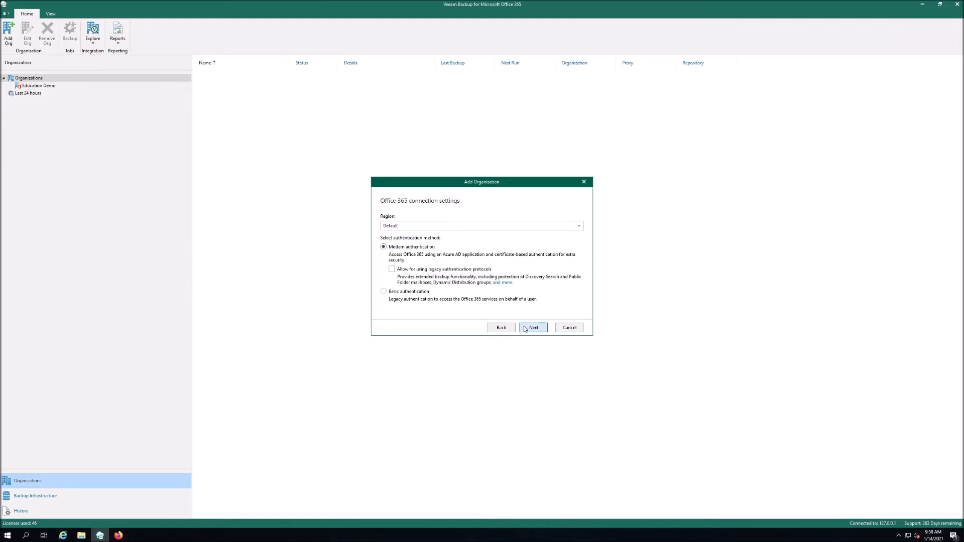
left_click(432, 270)
left_click(440, 271)
left_click(439, 274)
left_click(119, 536)
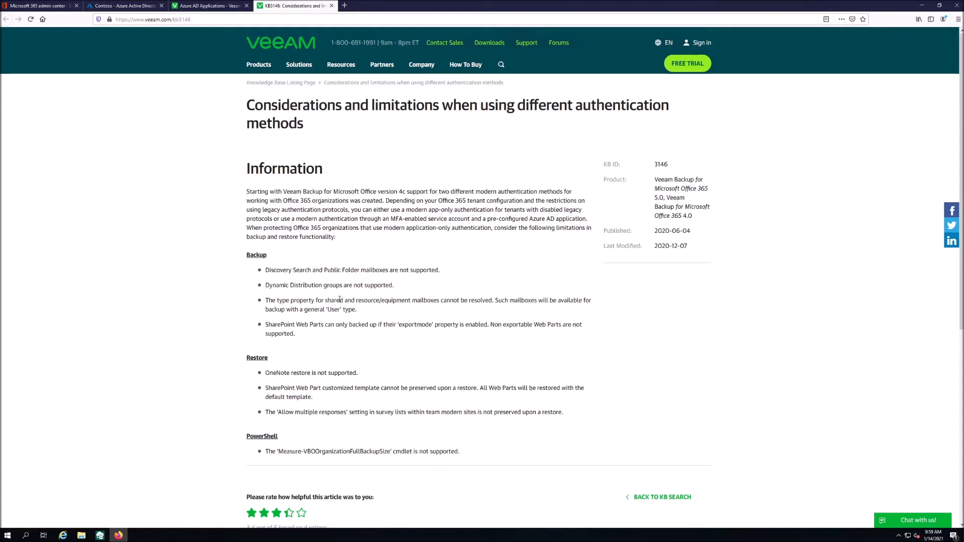
left_click_drag(342, 285, 264, 286)
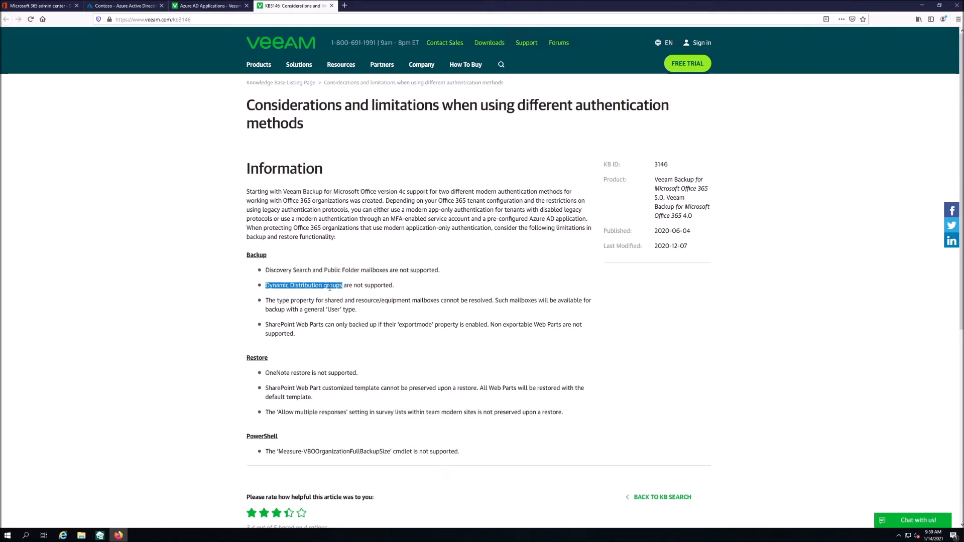
left_click_drag(325, 270, 390, 271)
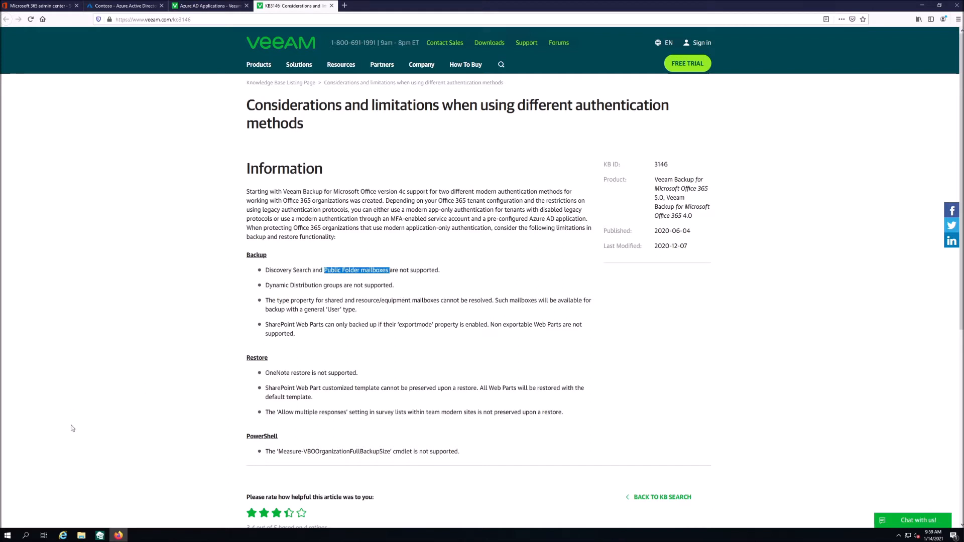
left_click(99, 535)
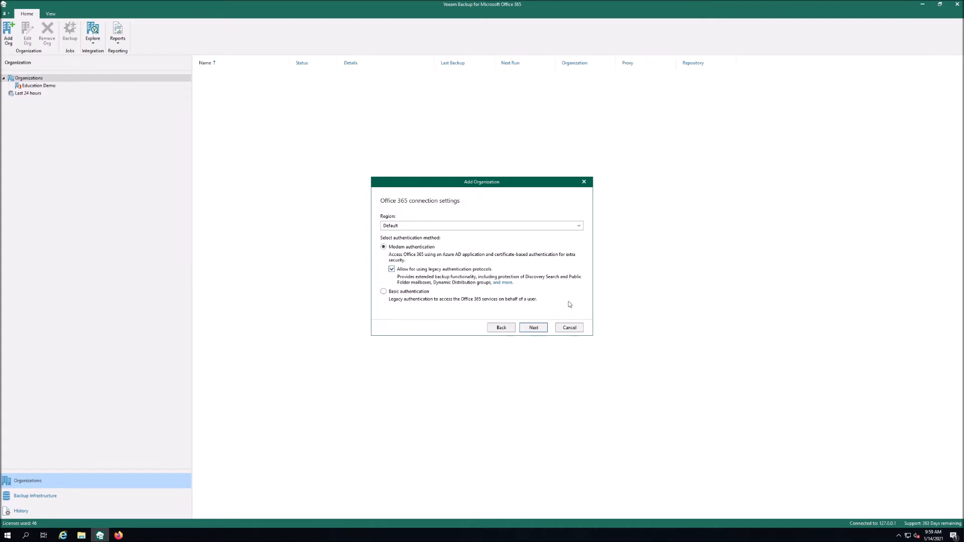
- Cancel the wizard and look up the Test123 backup repository
left_click(572, 327)
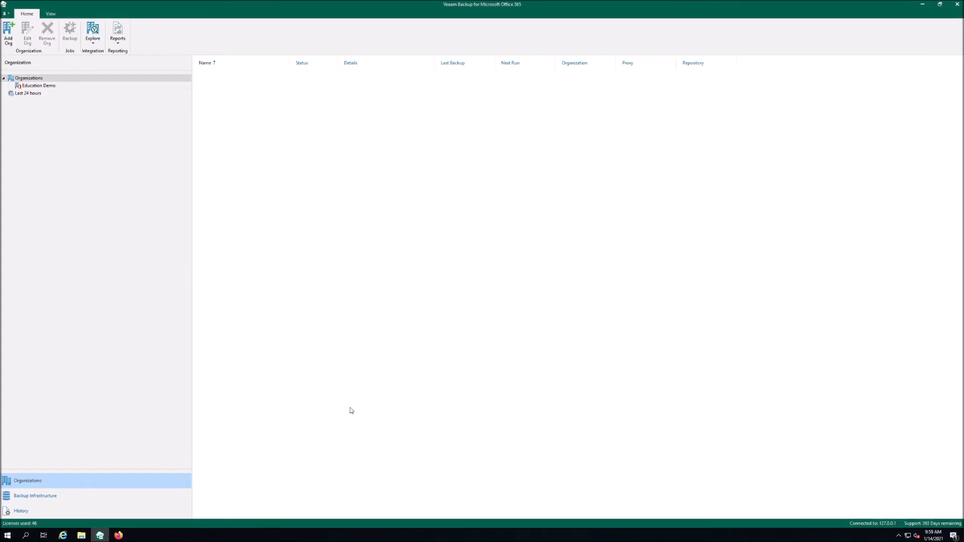
left_click(141, 495)
left_click(56, 85)
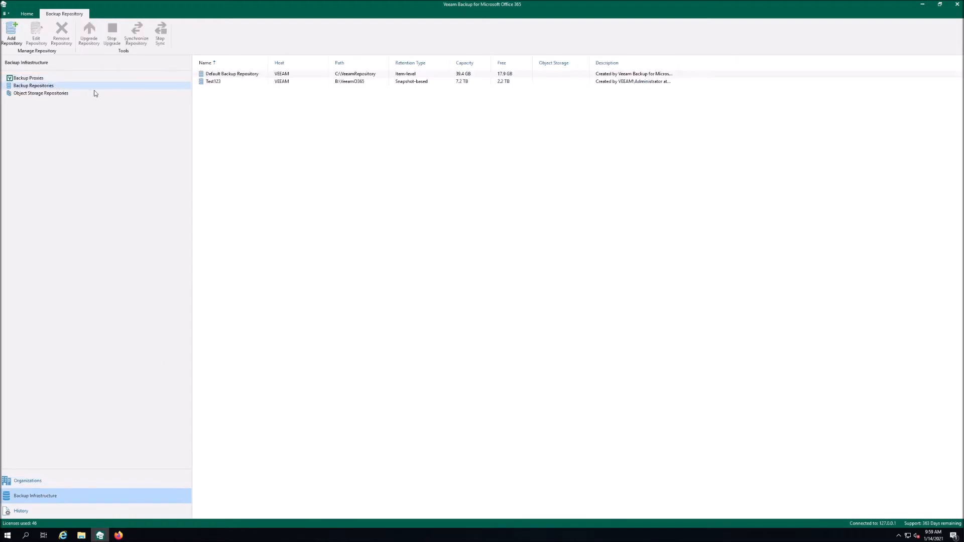
left_click(240, 82)
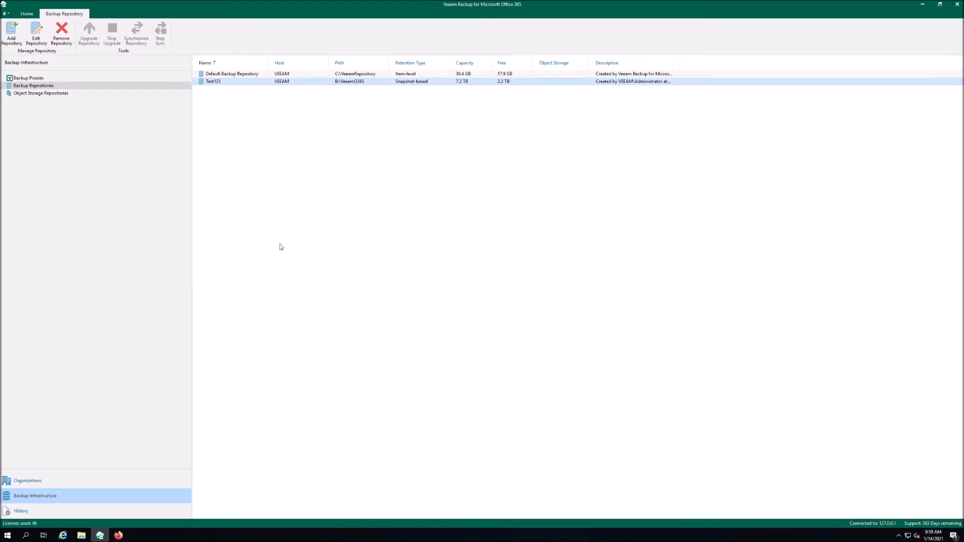
- Start adding a new organization with Microsoft Teams excluded from protection
left_click(63, 482)
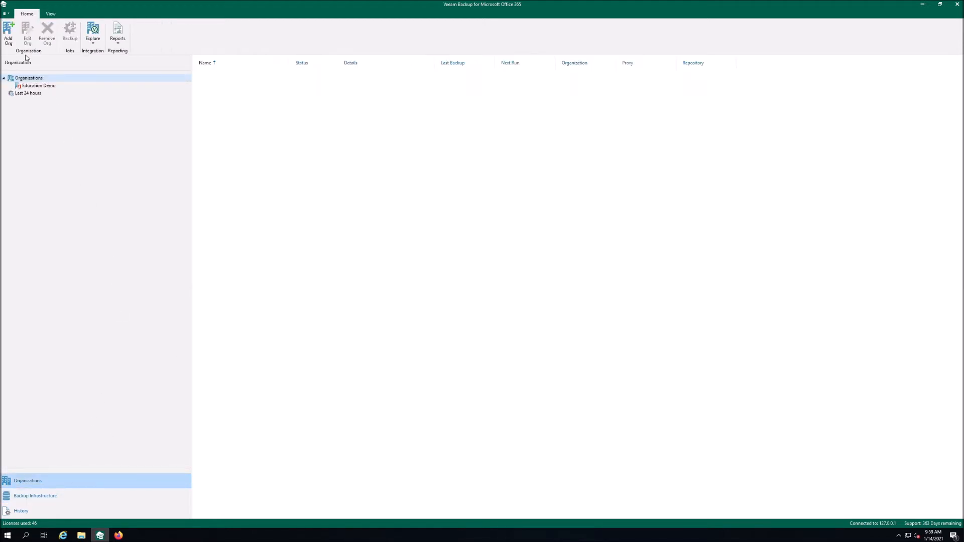
left_click(8, 33)
left_click(401, 265)
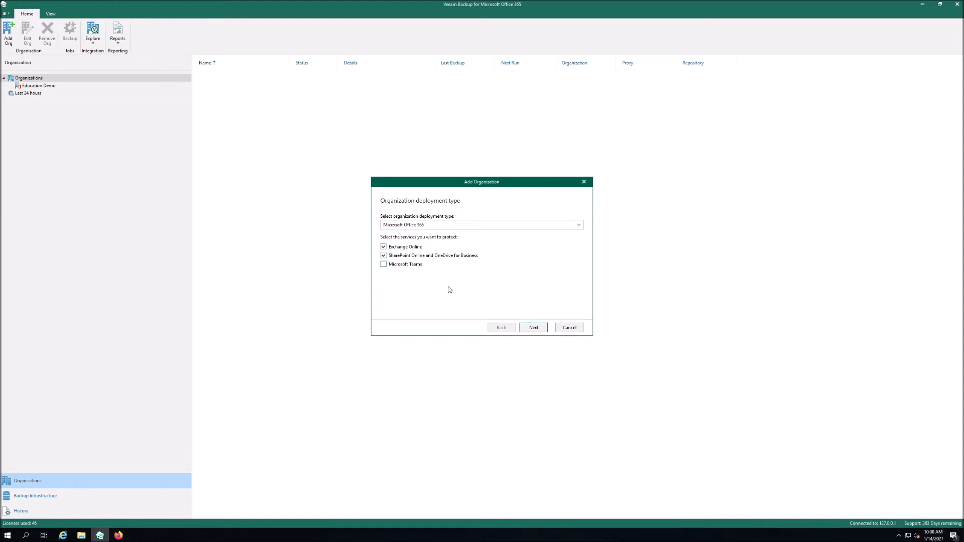
- Allow legacy authentication protocols, reach the Exchange Online credentials page, then bring back the KB article
left_click(533, 327)
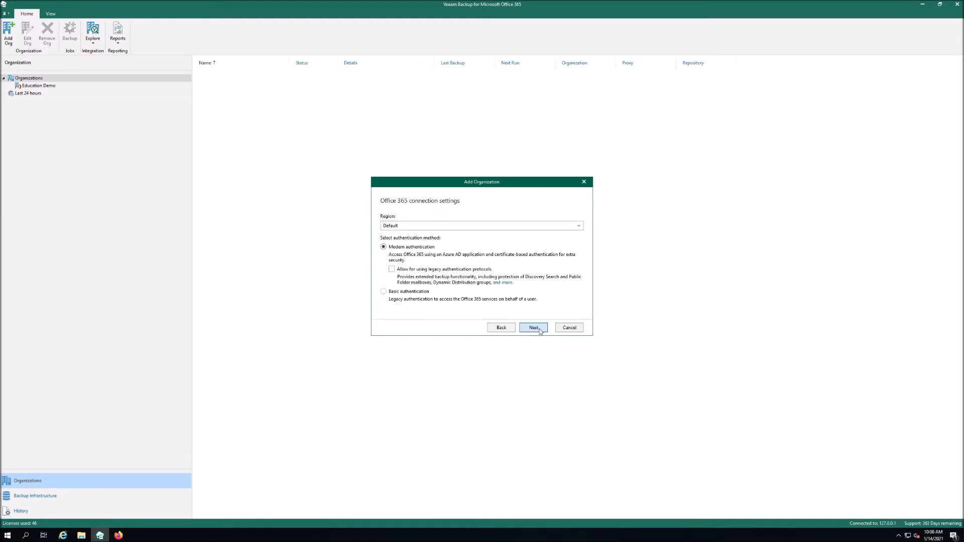
left_click(391, 270)
left_click(532, 327)
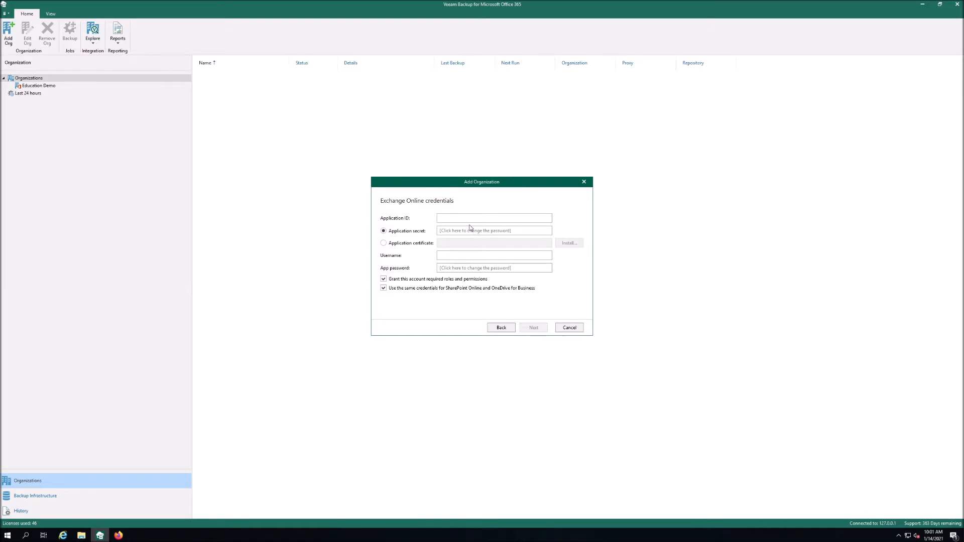
left_click(441, 219)
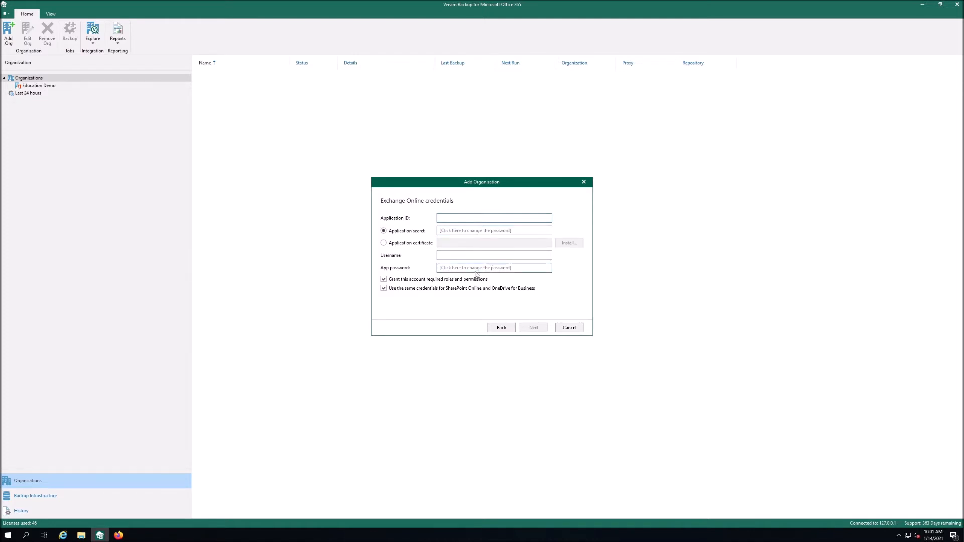
left_click(119, 535)
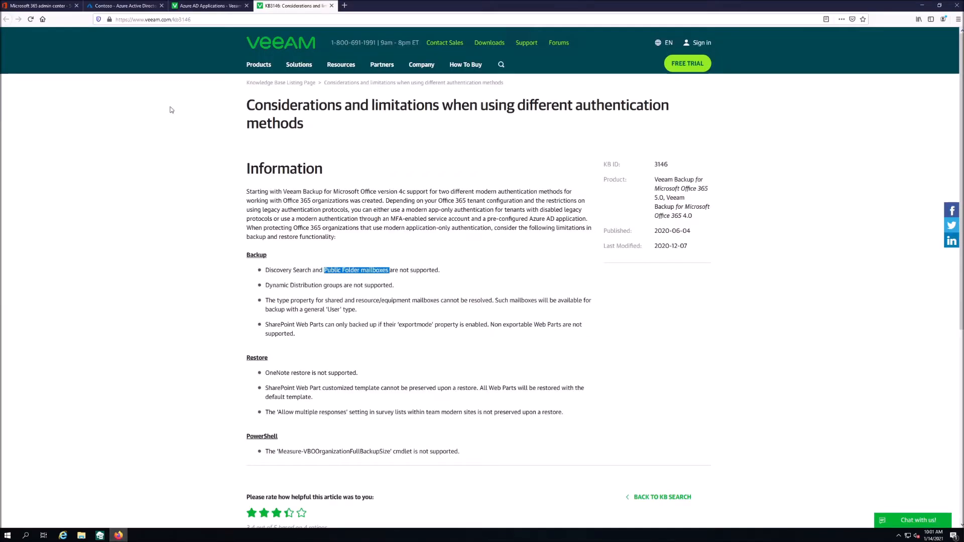
- In Azure AD App registrations, start a new application registration for the Contoso tenant
left_click(56, 6)
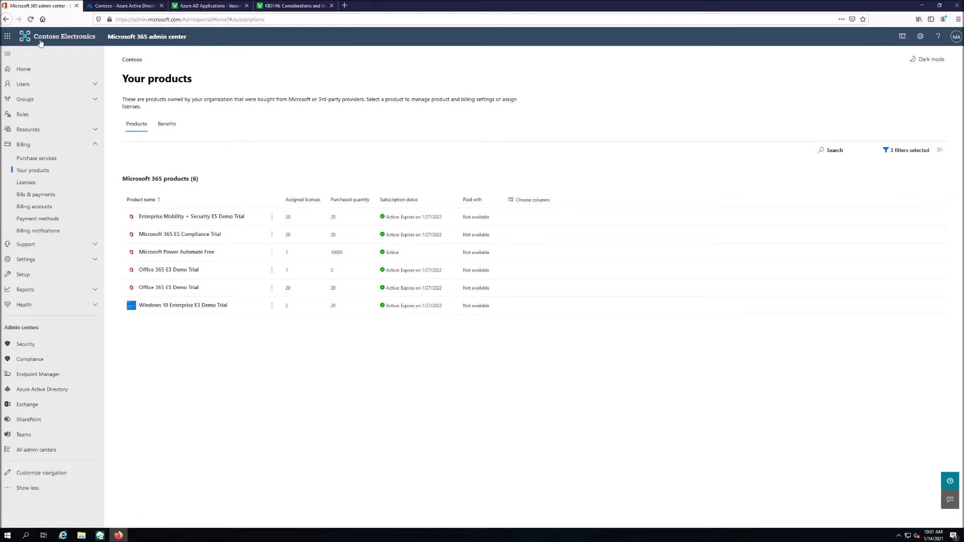
left_click(123, 5)
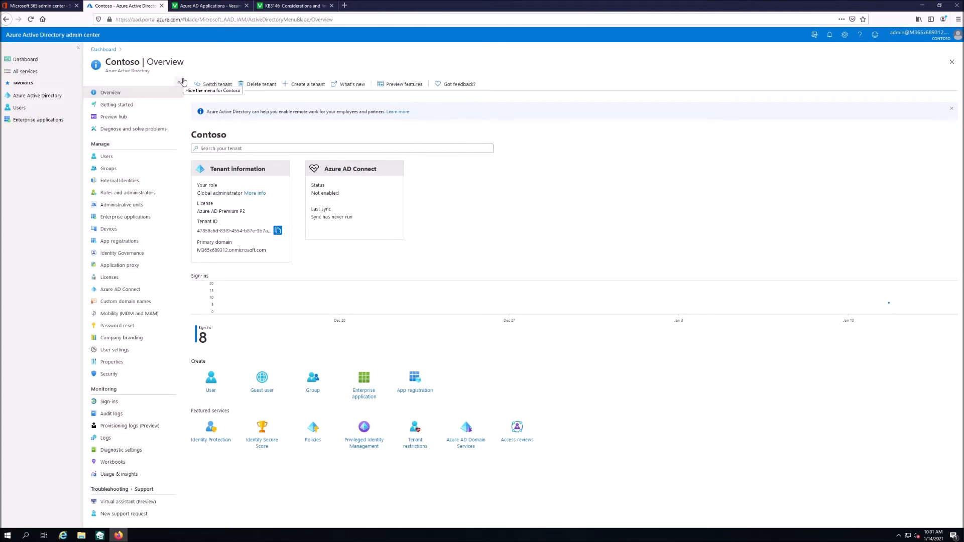
left_click(120, 244)
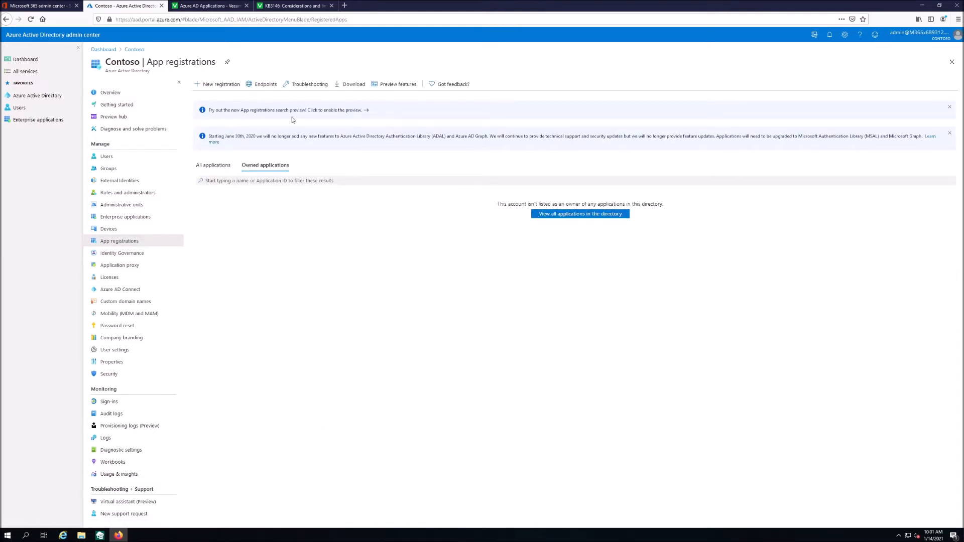
left_click(220, 86)
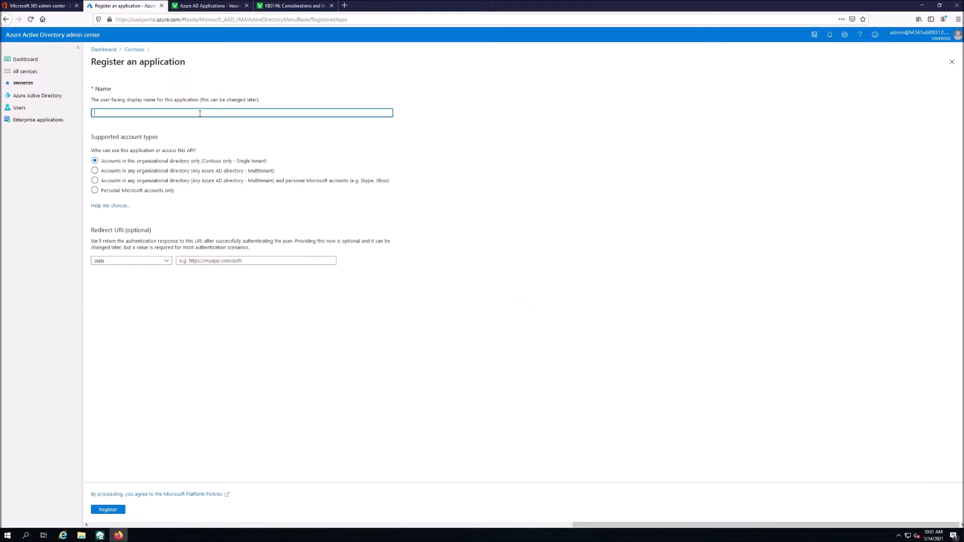
- Register 'Veeam VBO Modern Authentification' as a single-tenant app for this directory only
type("Veeam VBO Moder")
type("uthentificatio")
left_click(209, 173)
left_click(198, 163)
left_click(108, 510)
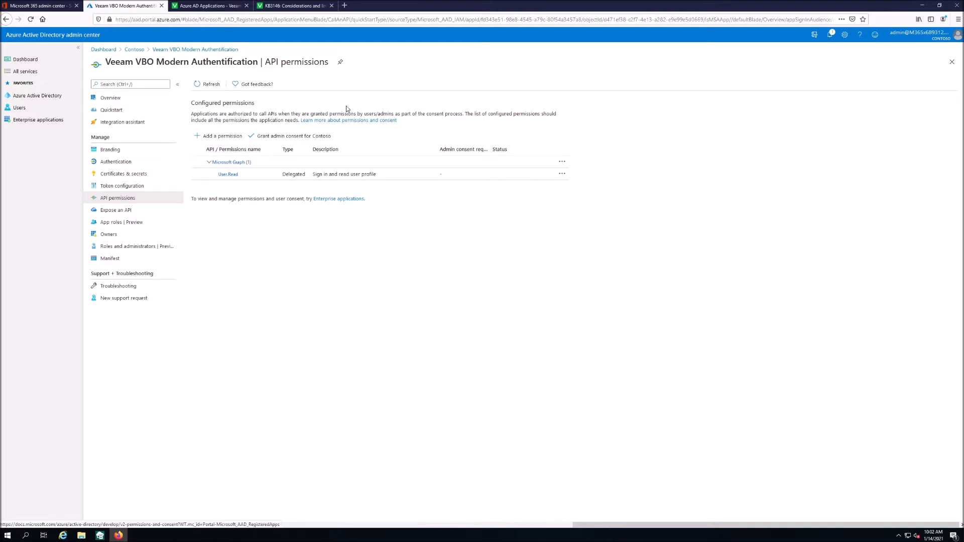
left_click(227, 7)
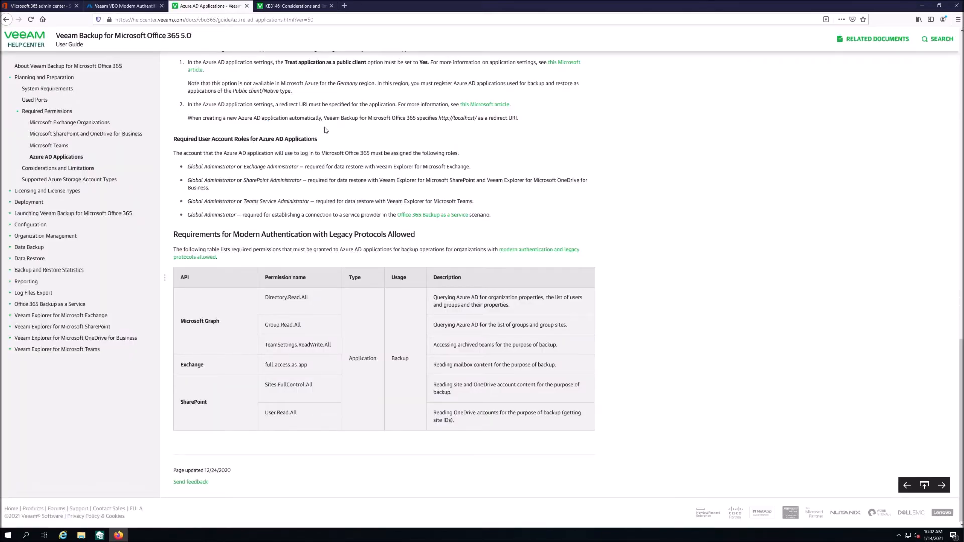
left_click_drag(192, 35, 149, 34)
left_click(698, 320)
double_click(203, 403)
double_click(205, 370)
left_click(216, 373)
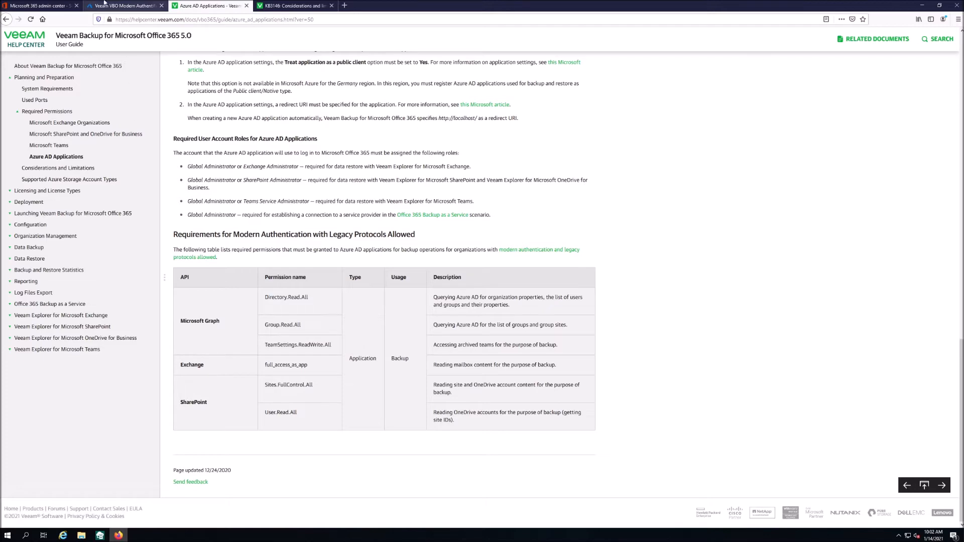
left_click(57, 5)
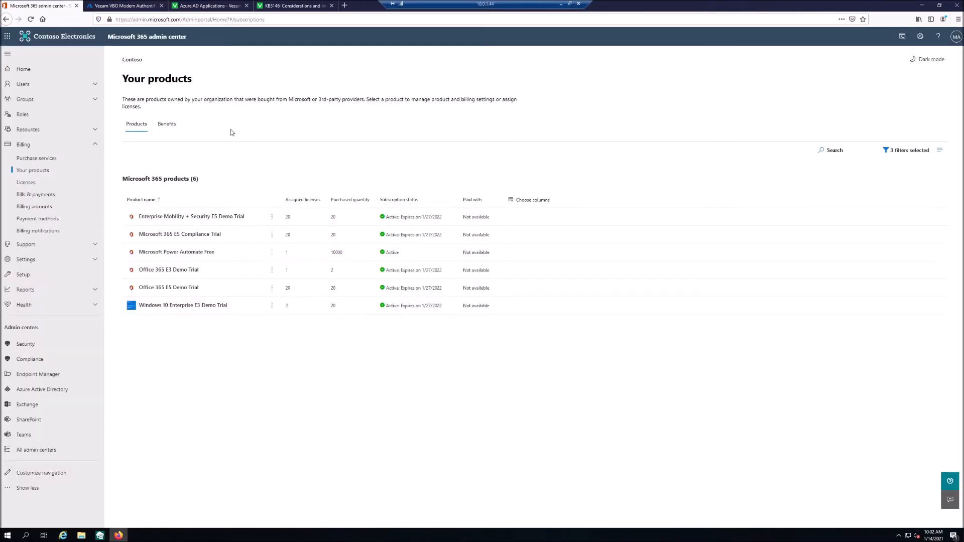
left_click(124, 6)
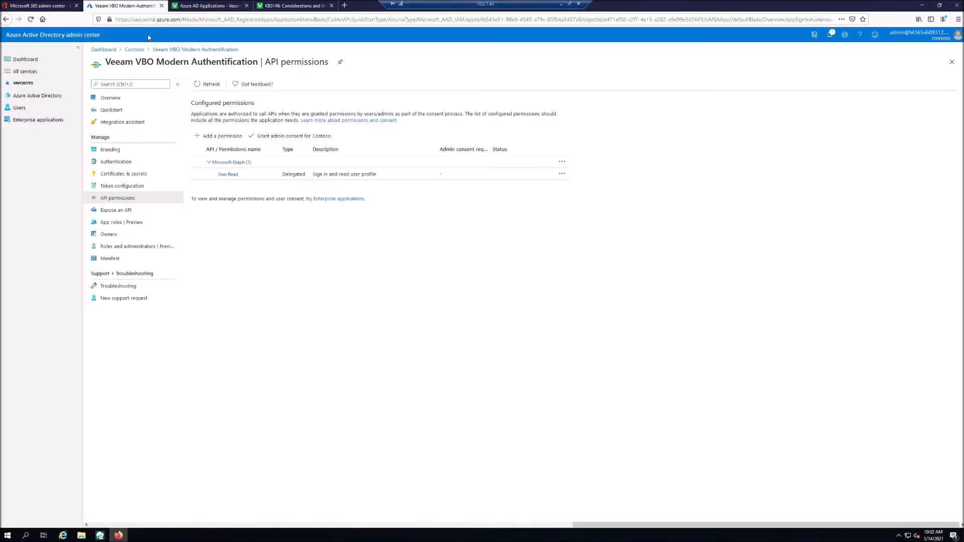
- Request the Microsoft Graph application permission Directory.Read.All
left_click(220, 140)
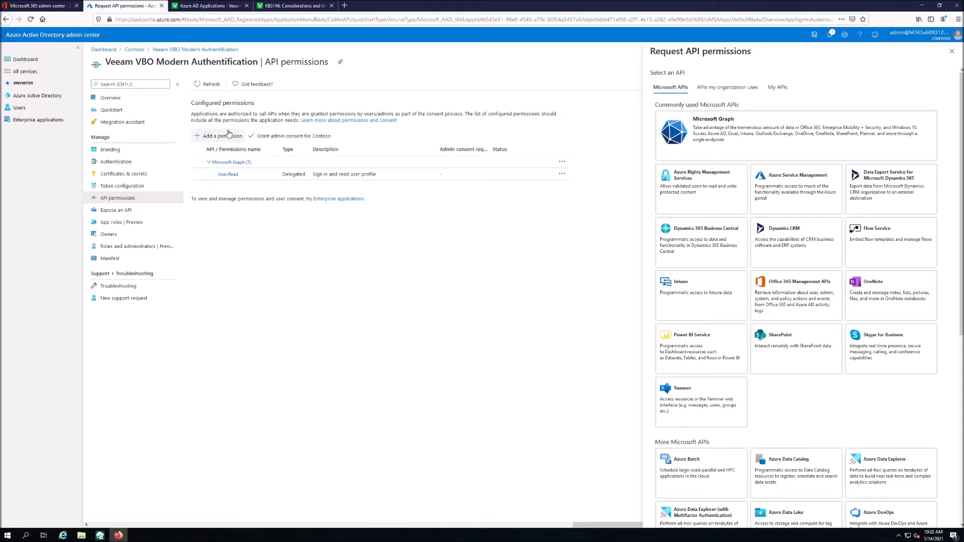
left_click(761, 148)
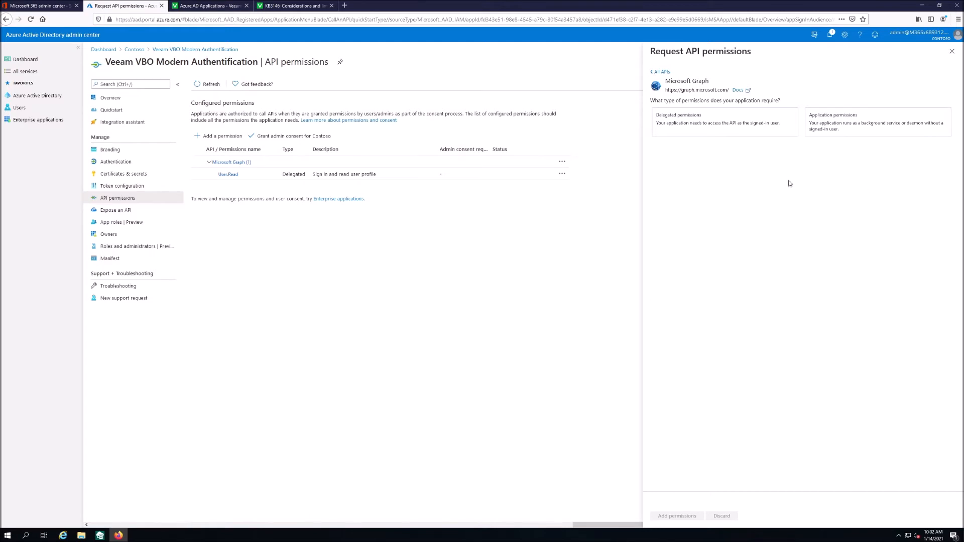
left_click(852, 127)
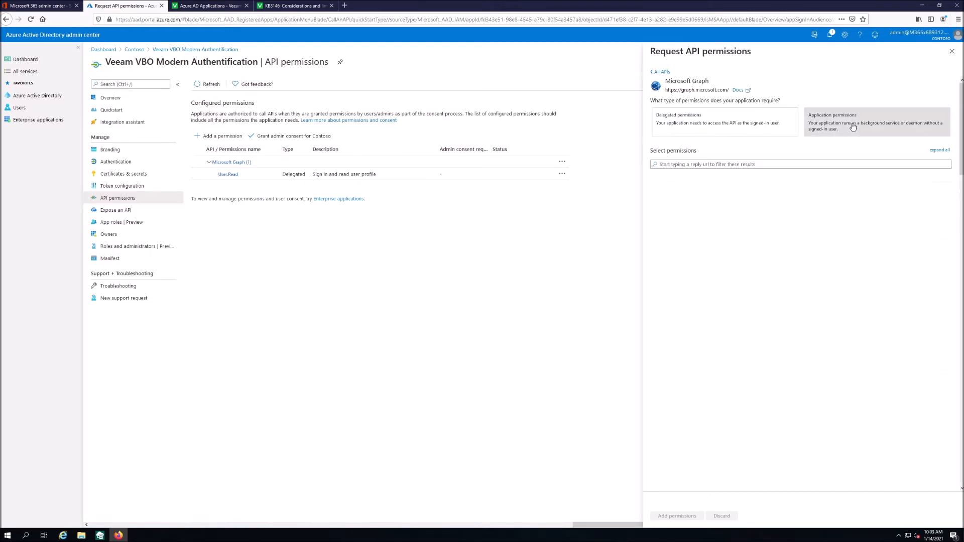
left_click(742, 164)
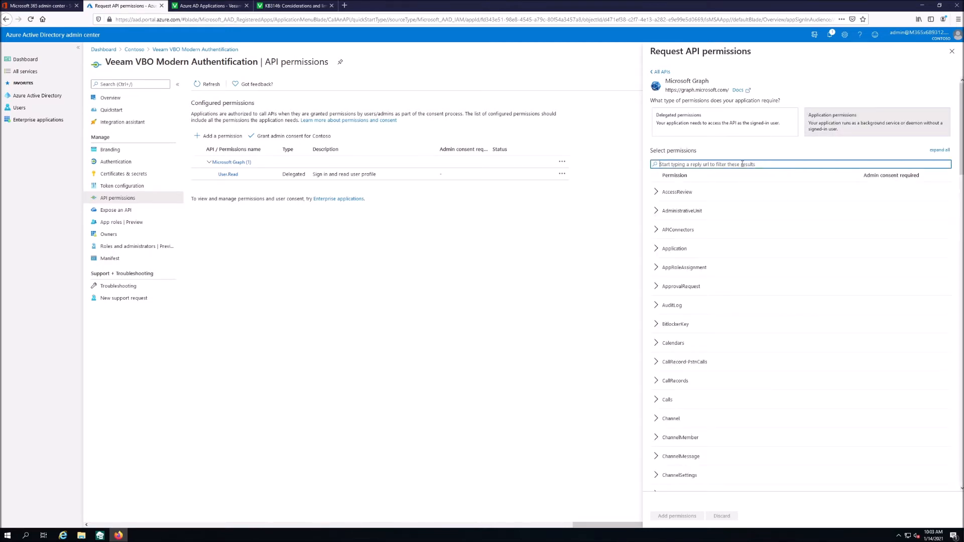
type("dire")
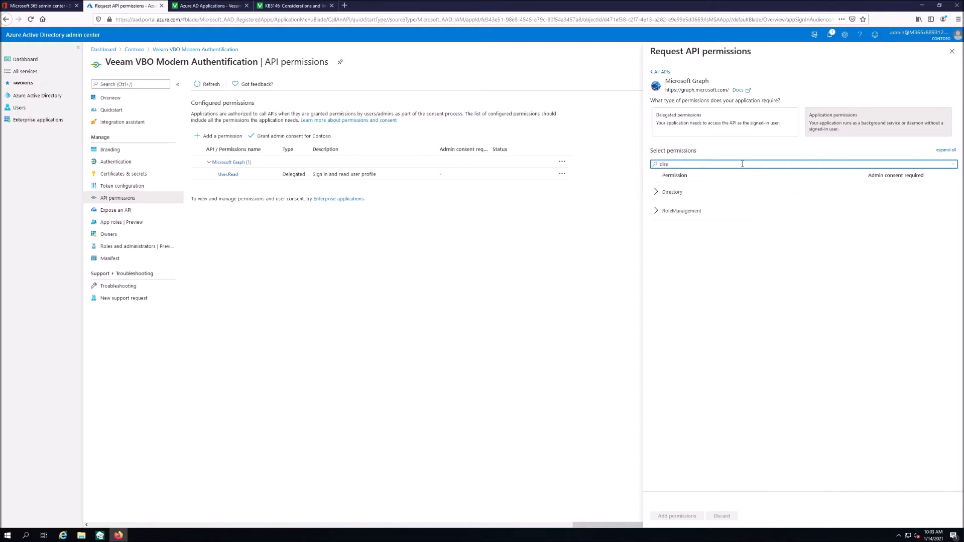
left_click(659, 196)
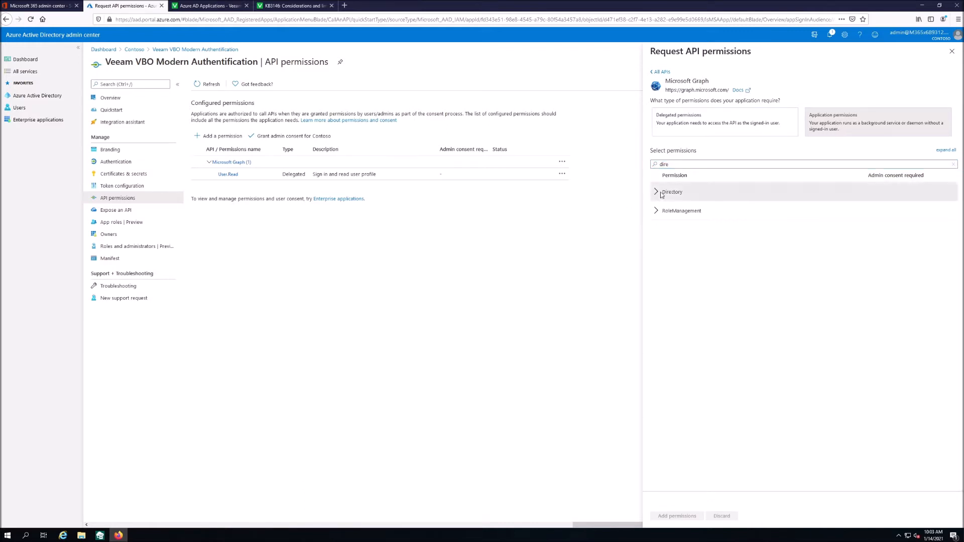
left_click(656, 194)
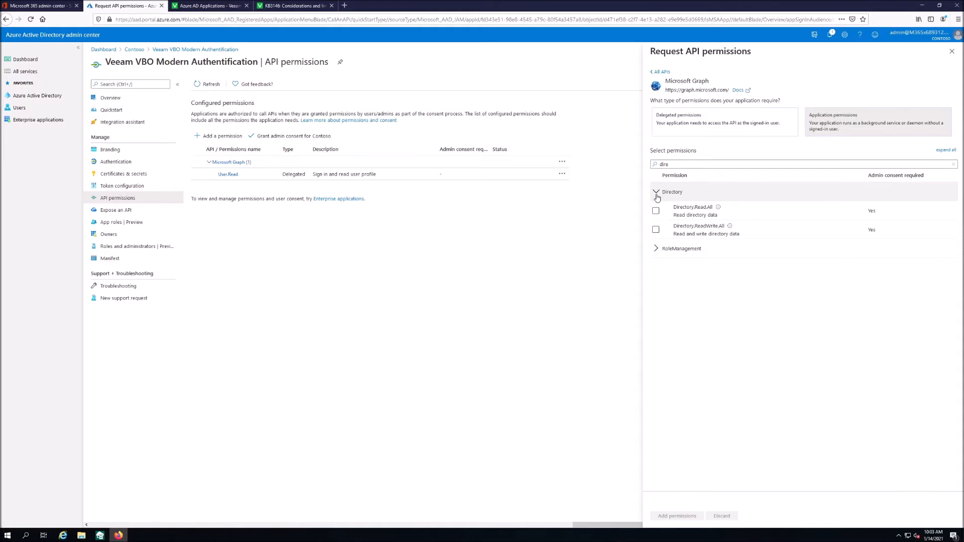
left_click(655, 211)
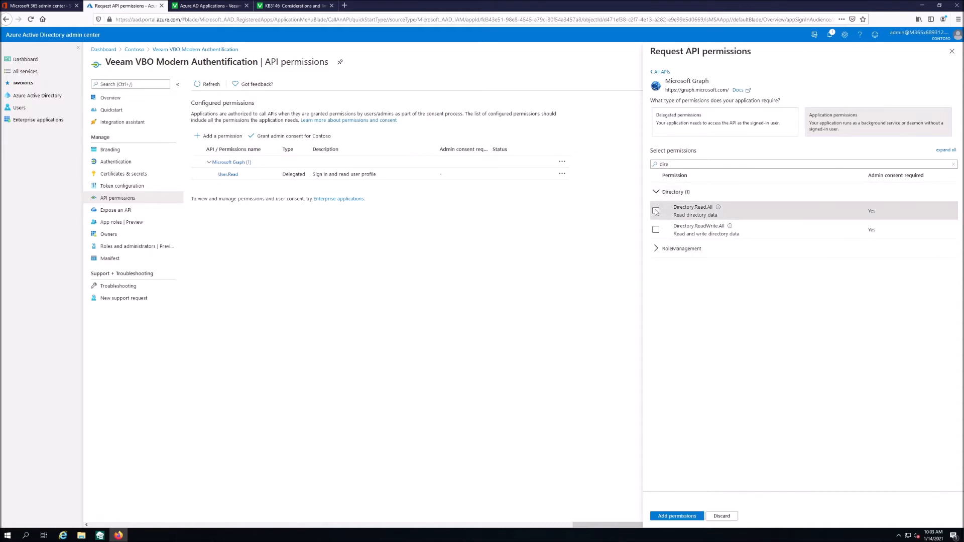
- Also select Graph Group.Read.All and add both application permissions to the app
left_click_drag(690, 165, 620, 163)
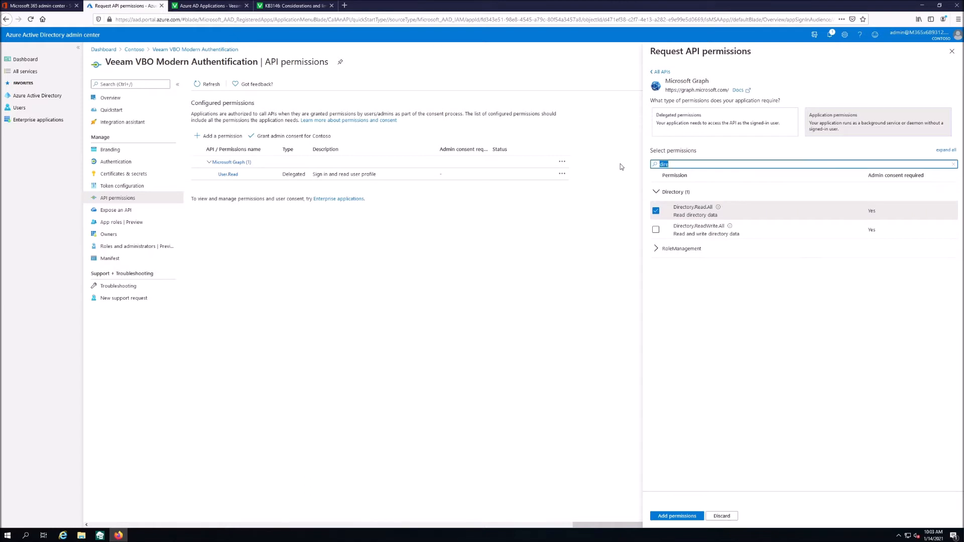
type("group")
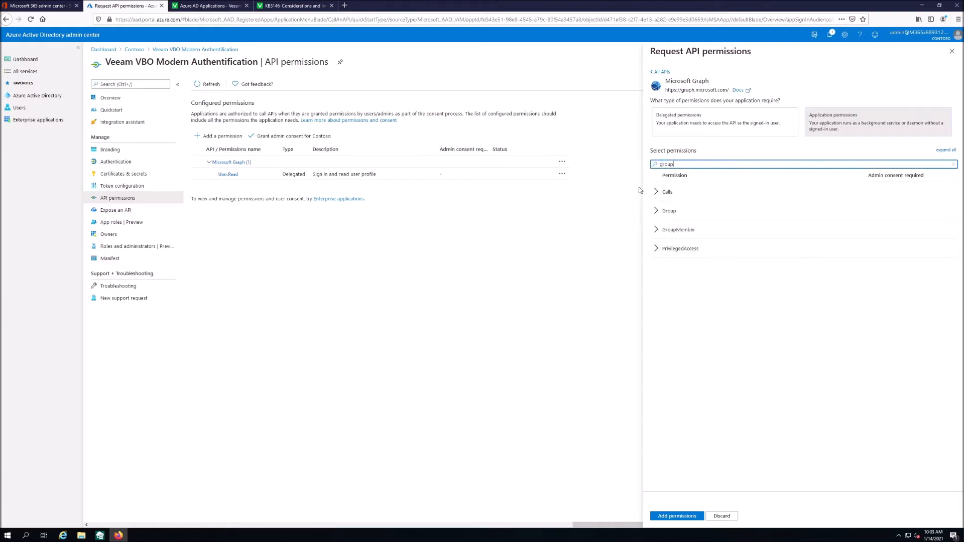
left_click(662, 210)
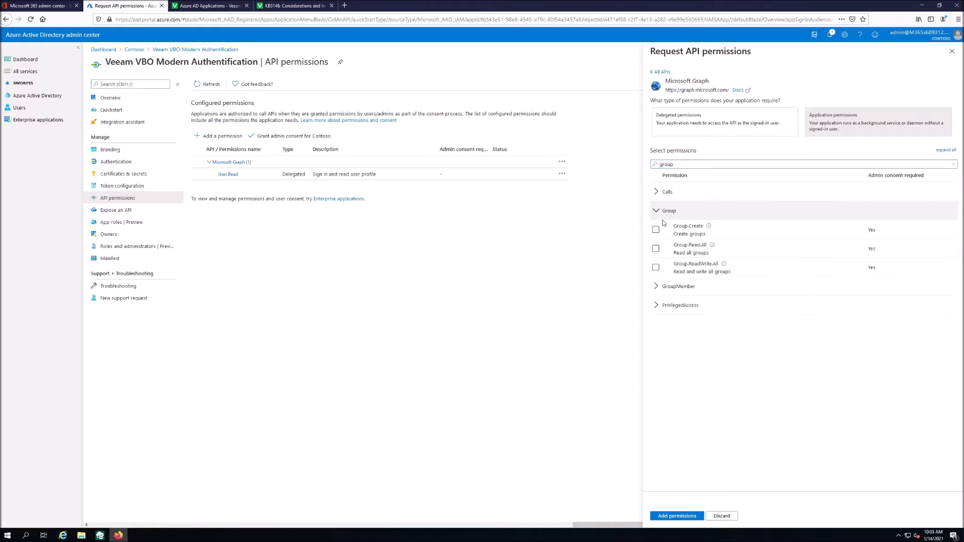
left_click(655, 249)
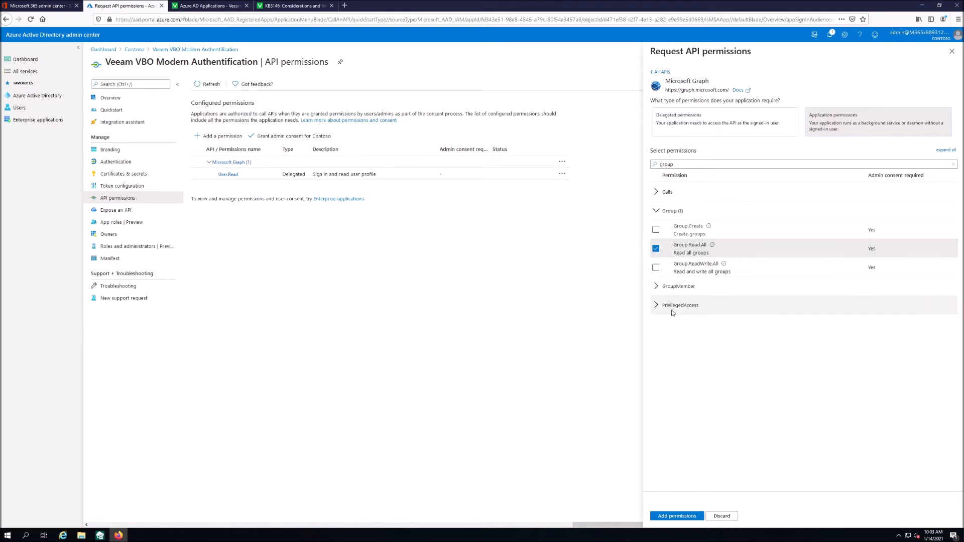
left_click(693, 517)
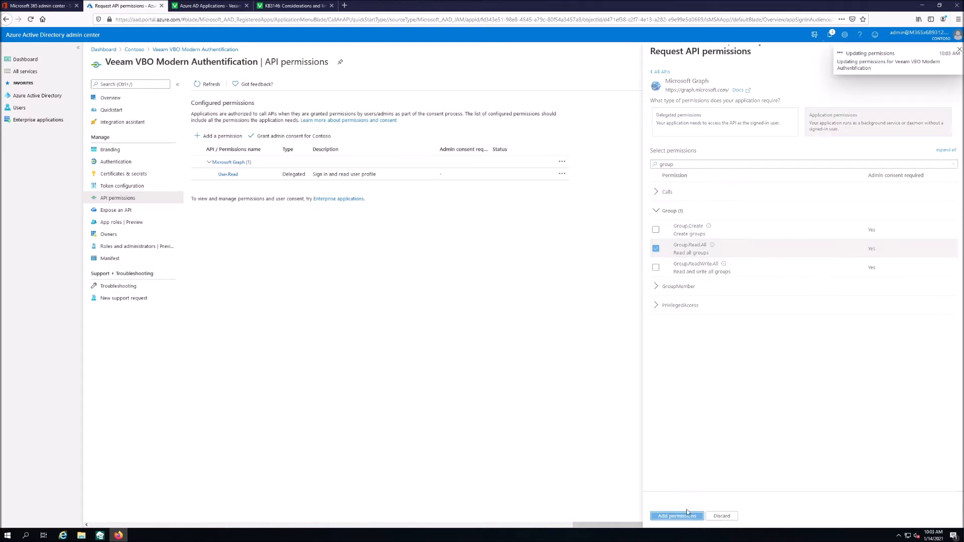
- Grant admin consent for Contoso on the Graph permissions, then request SharePoint permissions
left_click(294, 156)
left_click(214, 119)
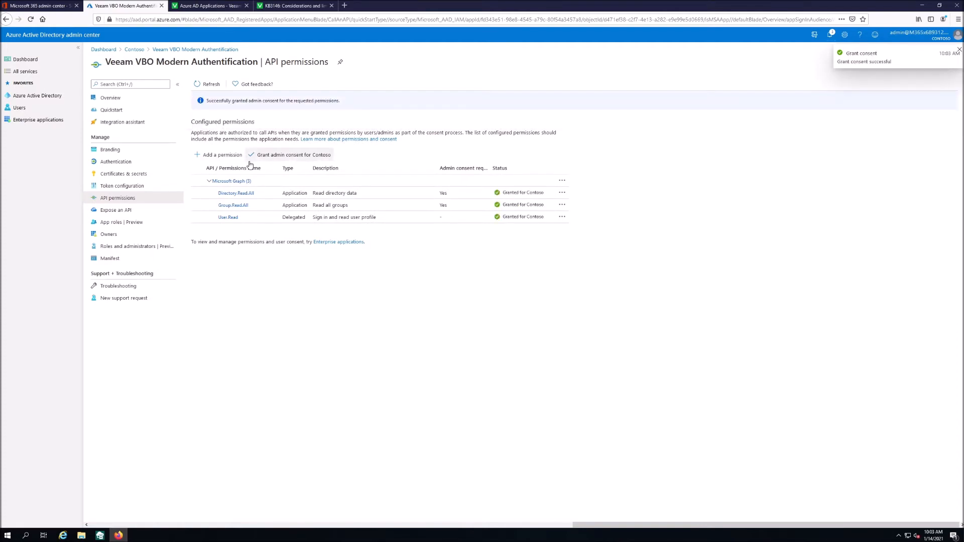
left_click(217, 155)
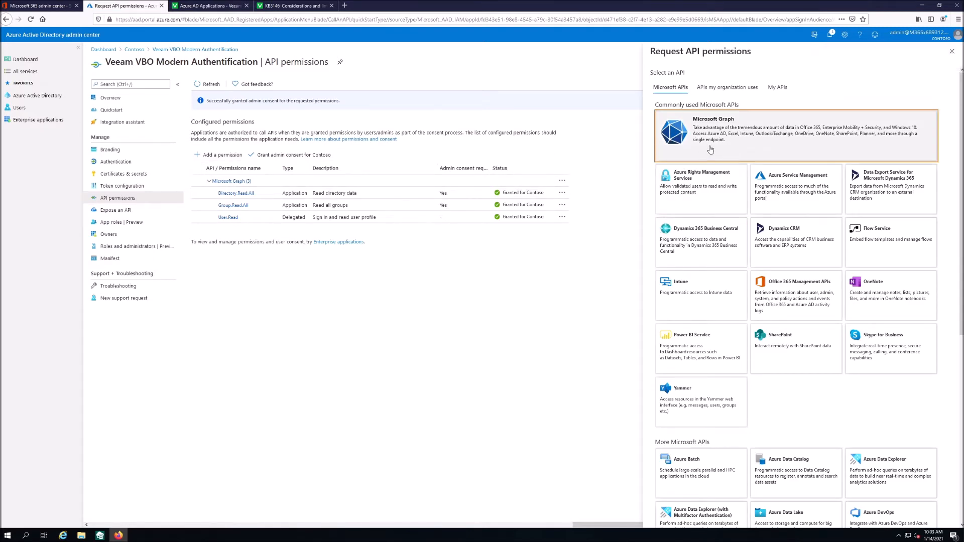
left_click(806, 349)
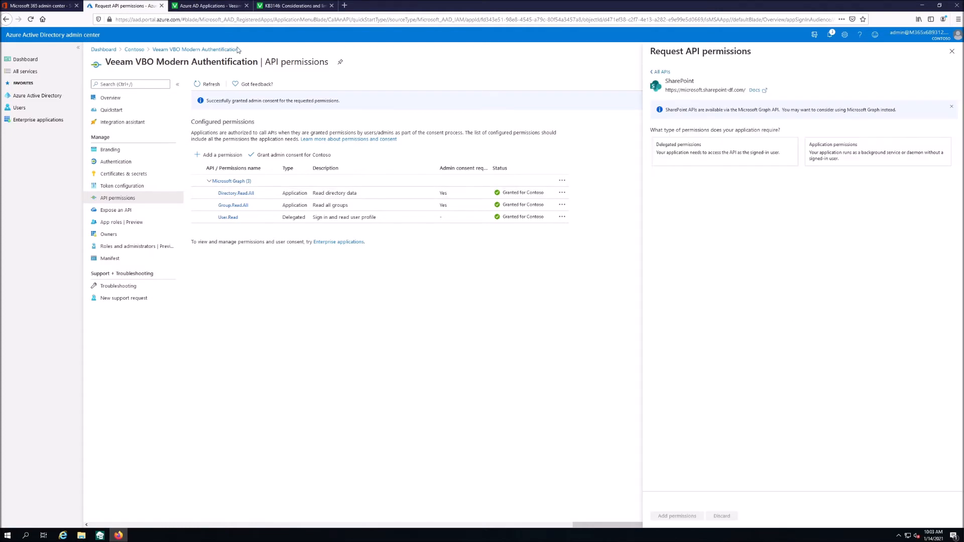
- Add SharePoint application permissions User.Read.All and Sites.FullControl.All to the app
left_click(201, 6)
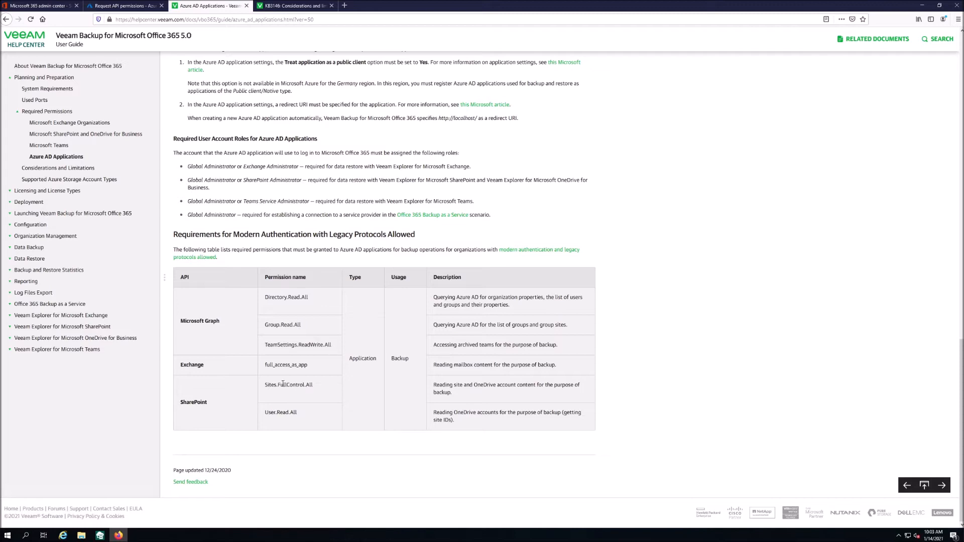
left_click(63, 5)
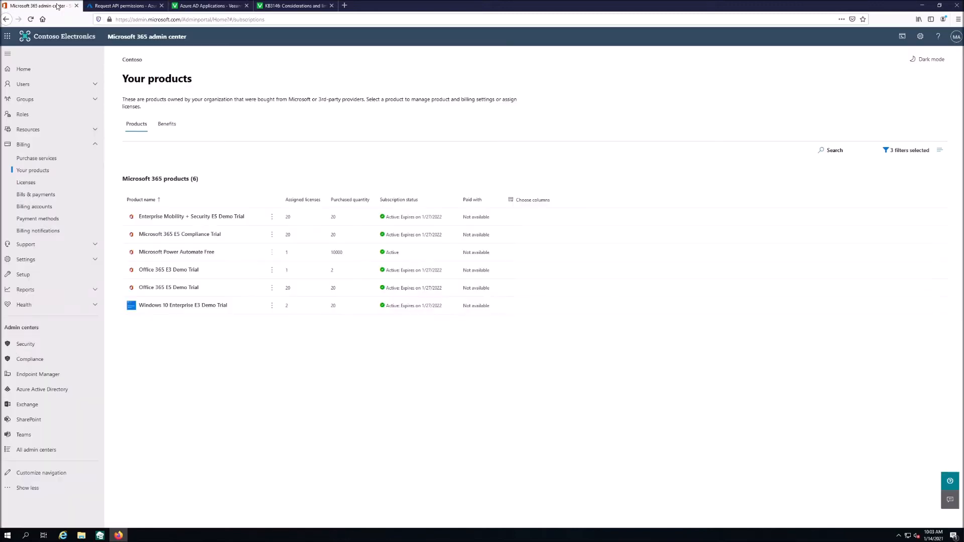
left_click(123, 6)
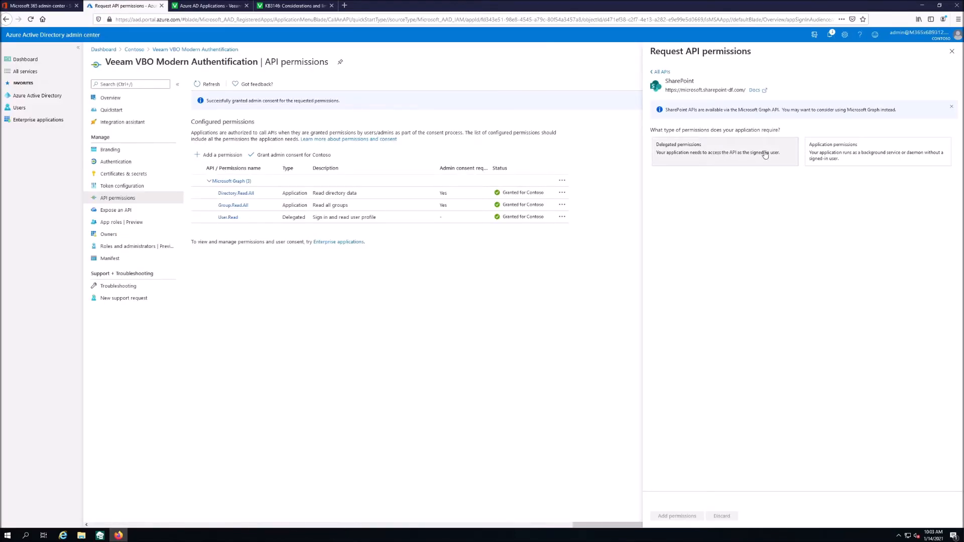
left_click(828, 156)
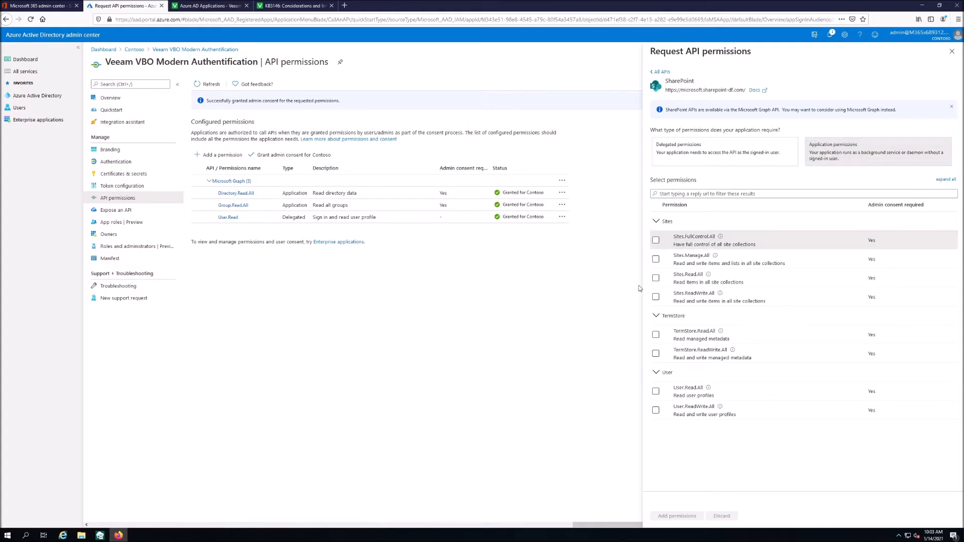
left_click(656, 391)
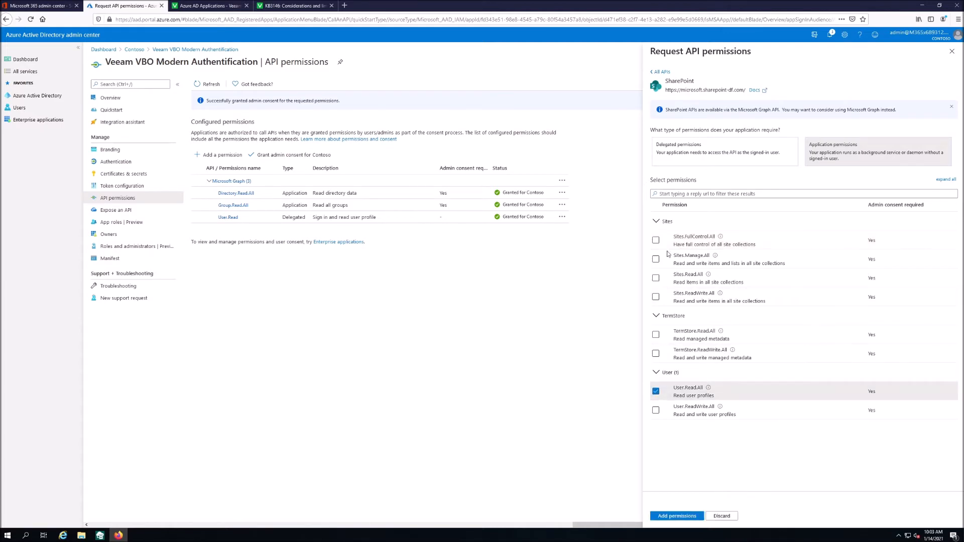
left_click(655, 240)
left_click(676, 516)
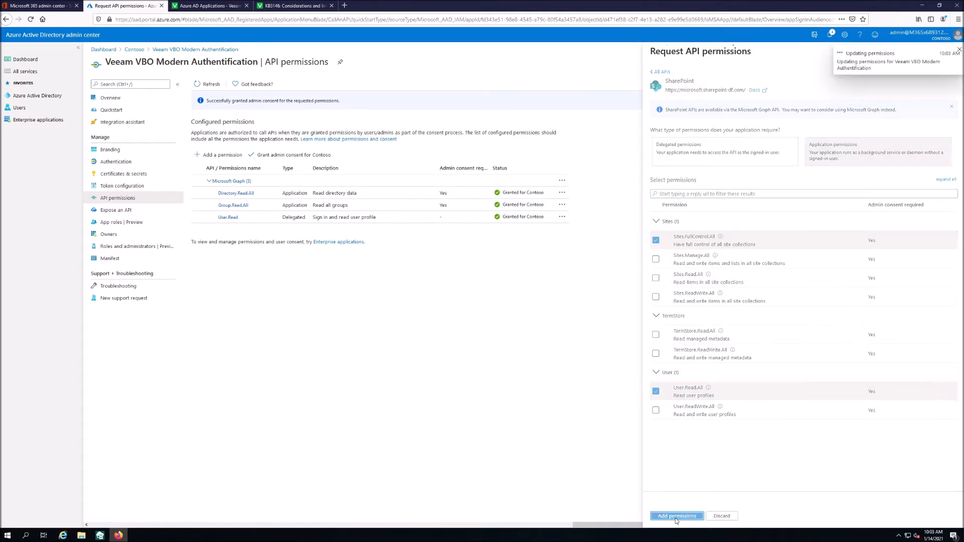
left_click(230, 156)
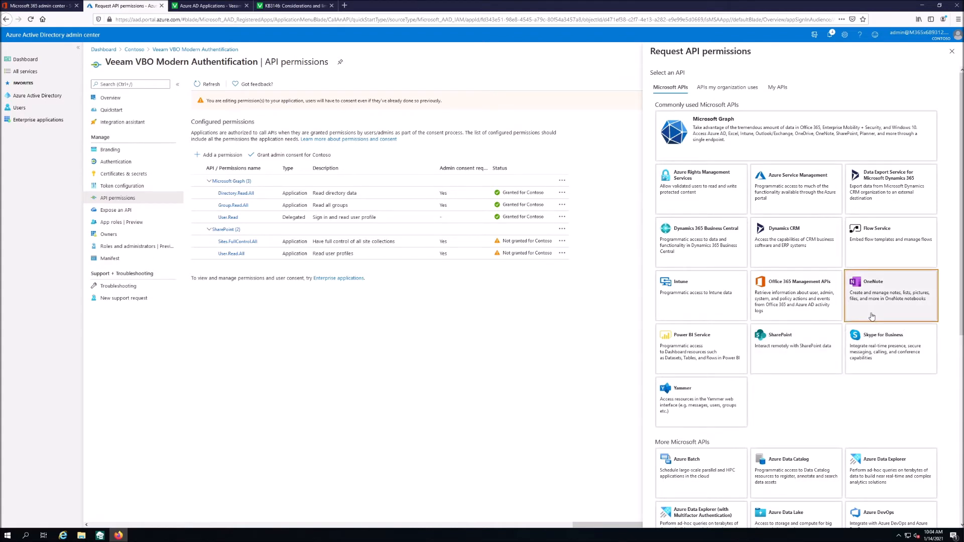
- Add Office 365 Exchange Online application permission full_access_as_app and grant admin consent for Contoso
left_click(712, 89)
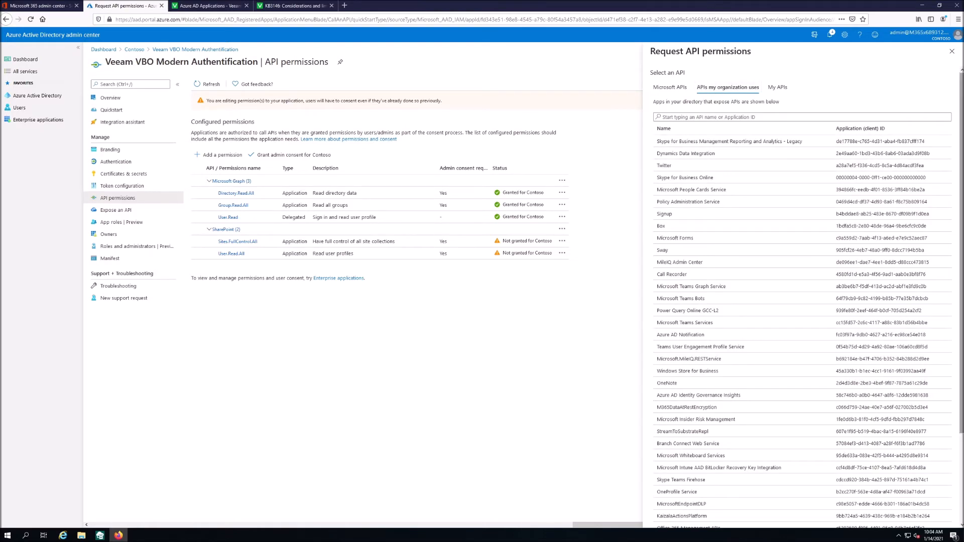
left_click(735, 117)
type("office 365 exchange online")
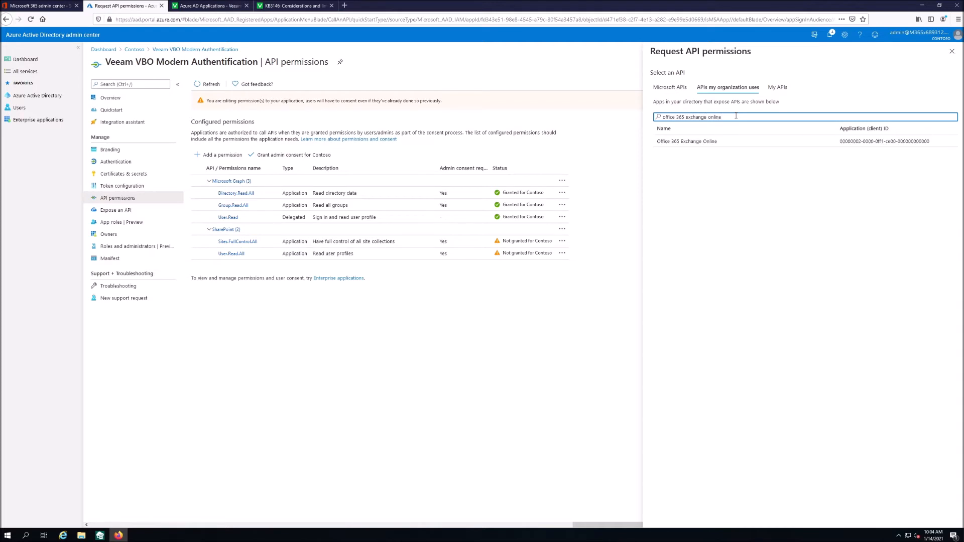
left_click(757, 140)
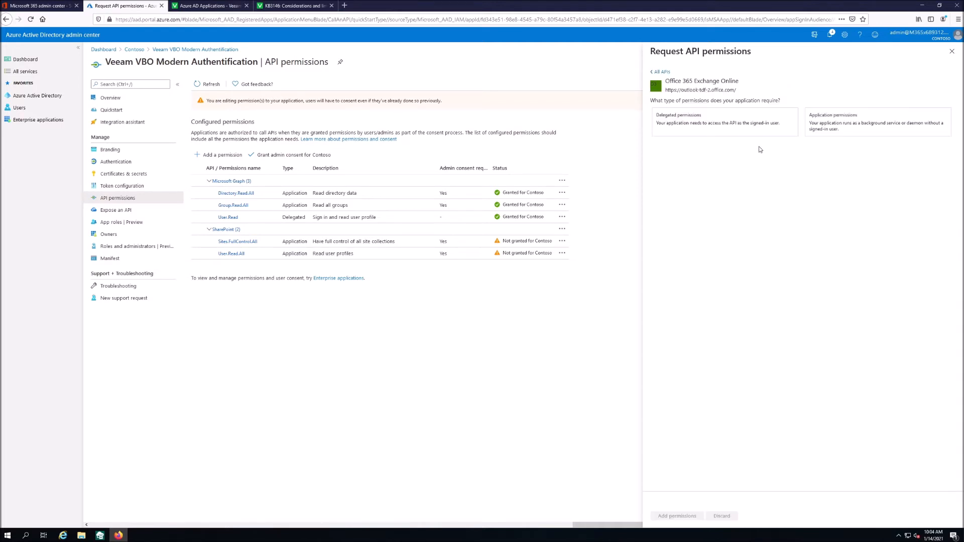
left_click(853, 134)
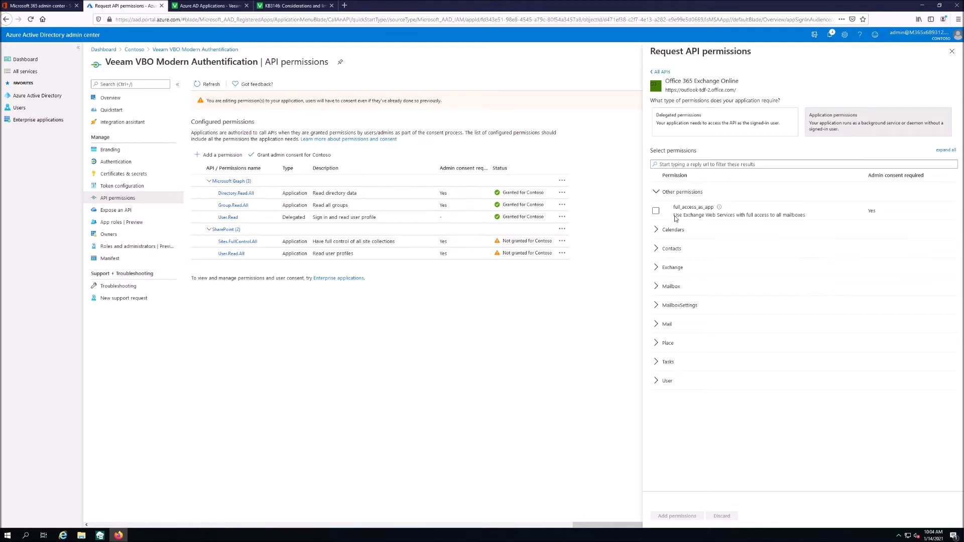
left_click(655, 211)
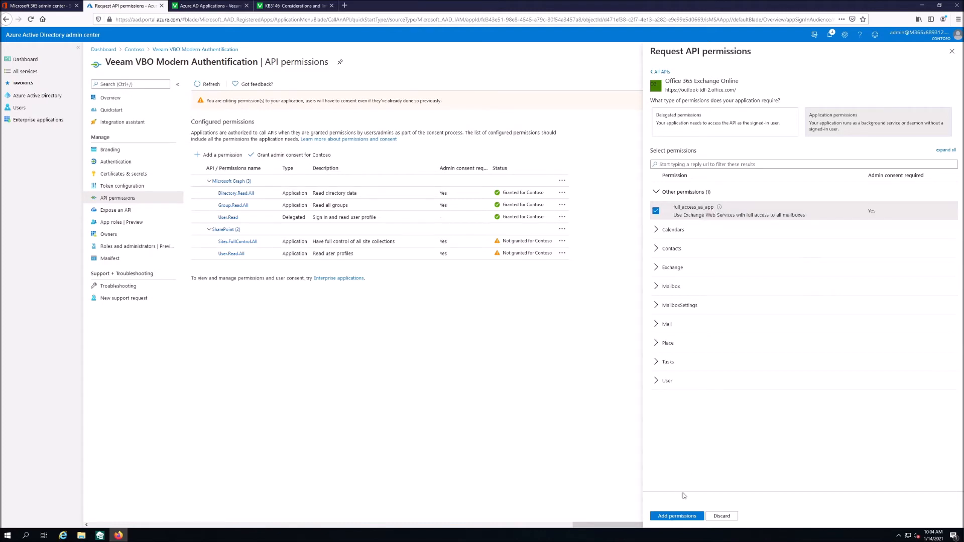
left_click(676, 515)
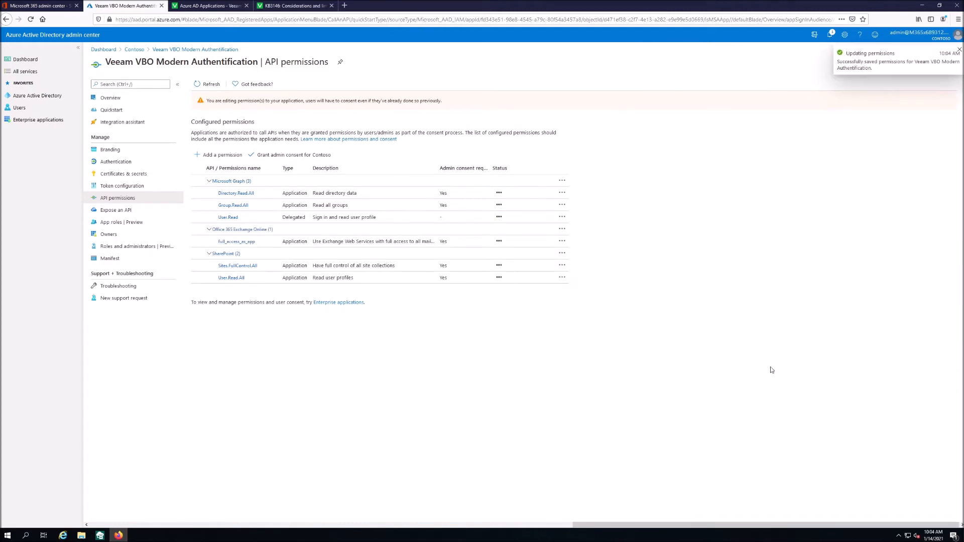
left_click(288, 156)
left_click(210, 122)
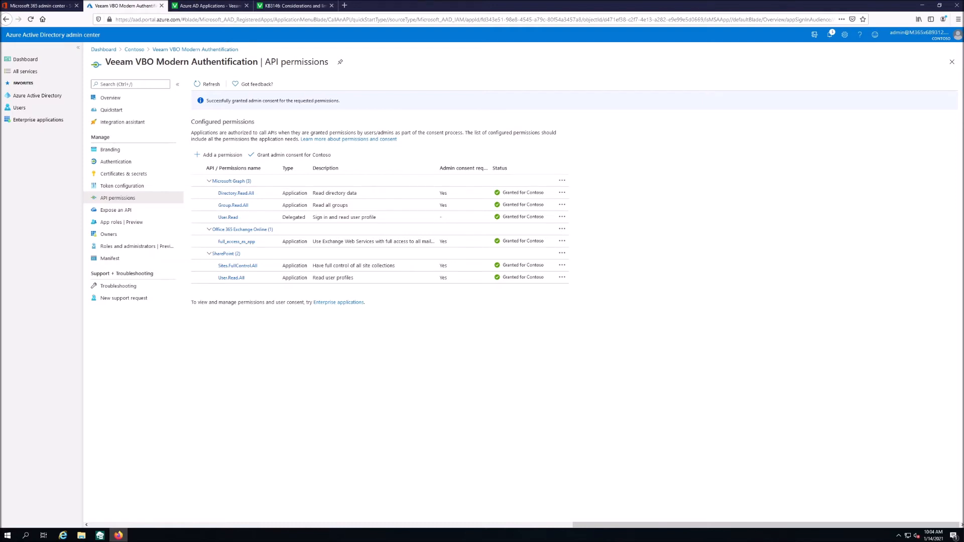
- Copy the app's Application (client) ID into Veeam's Application ID field
left_click(119, 99)
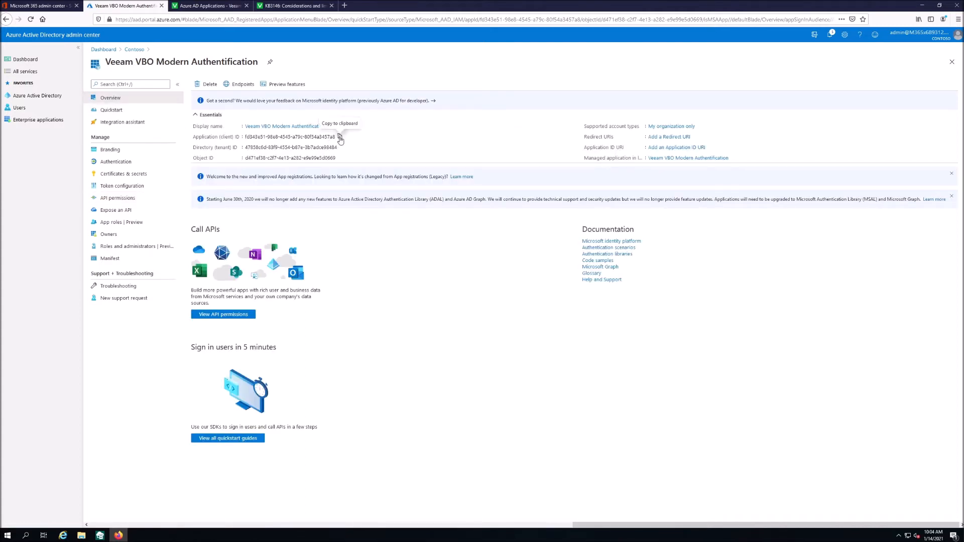
left_click(340, 137)
left_click(100, 536)
right_click(454, 218)
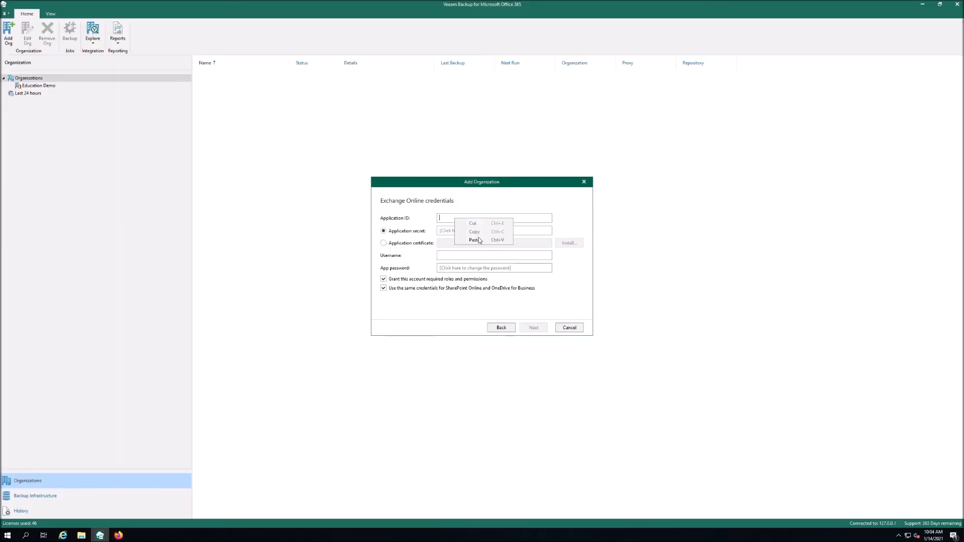
left_click(481, 241)
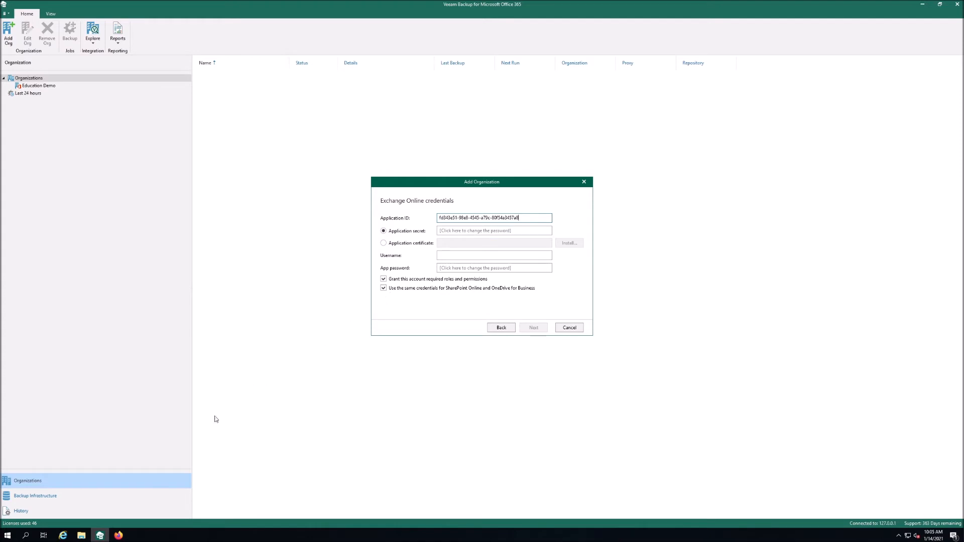
left_click(119, 535)
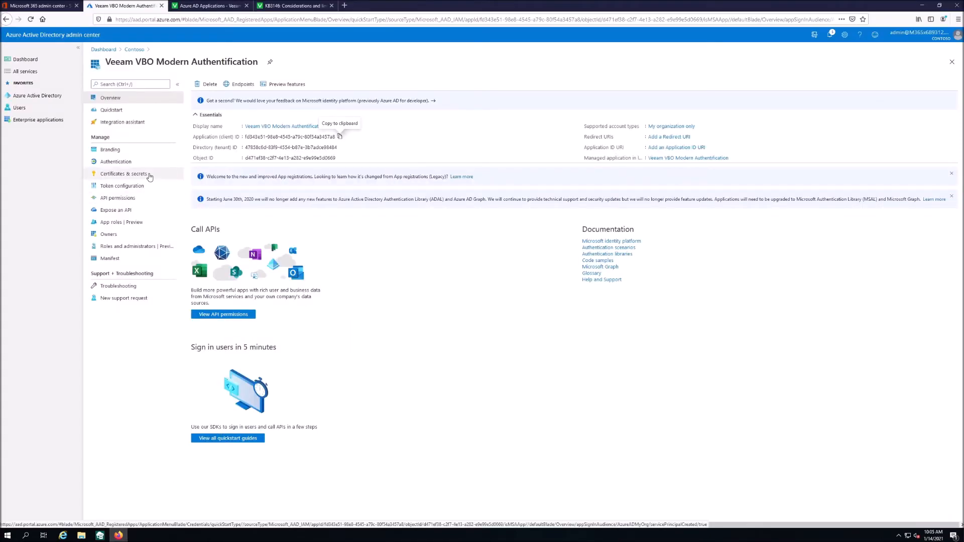
- Create a never-expiring client secret named 'Veeam Authentication Secret'
left_click(119, 178)
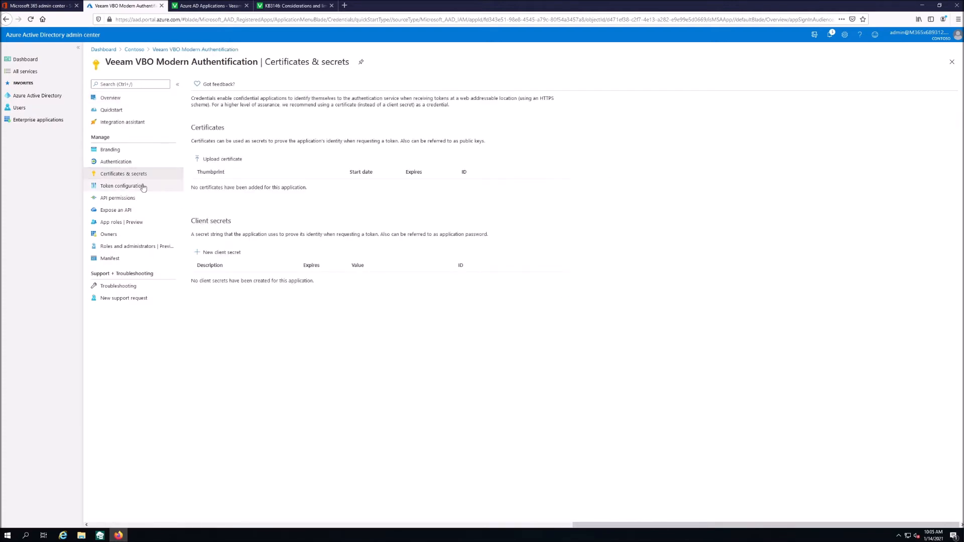
left_click(225, 257)
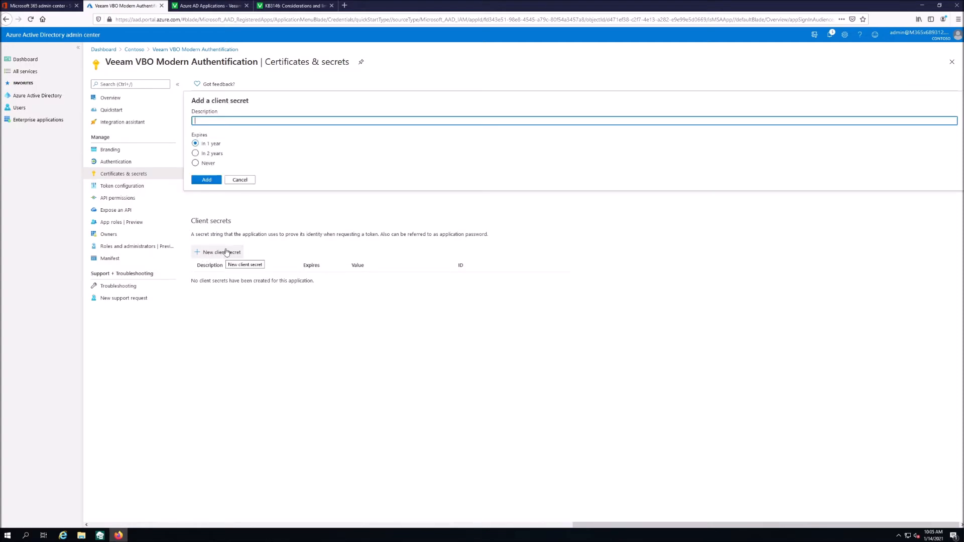
left_click(202, 164)
left_click(220, 120)
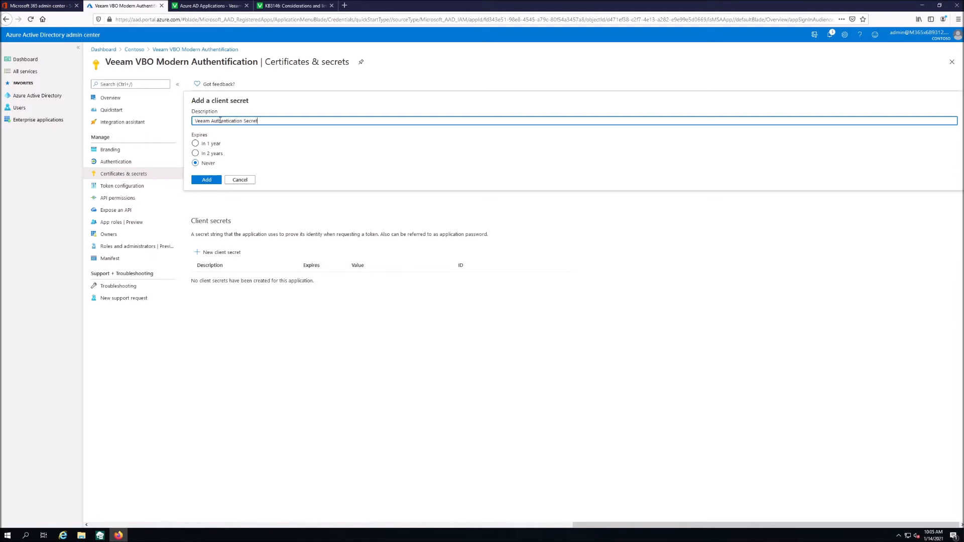
left_click(207, 179)
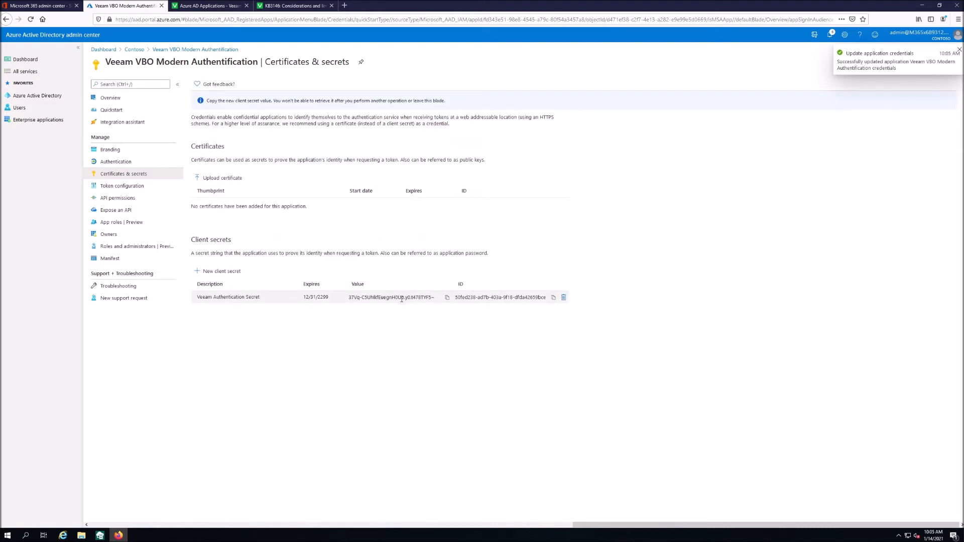
- Paste the client secret value into Veeam's Application secret field
left_click(447, 298)
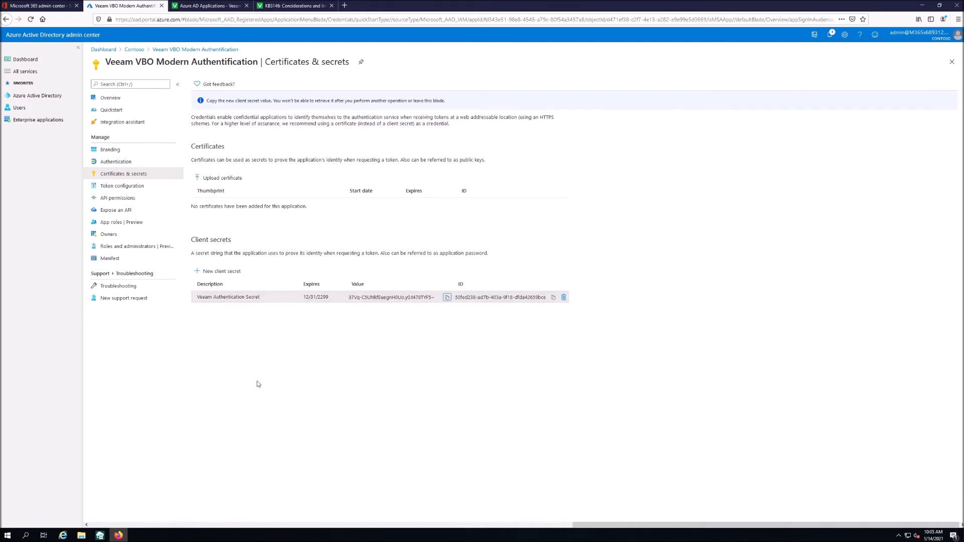
left_click(100, 535)
left_click(452, 232)
right_click(452, 232)
left_click(469, 254)
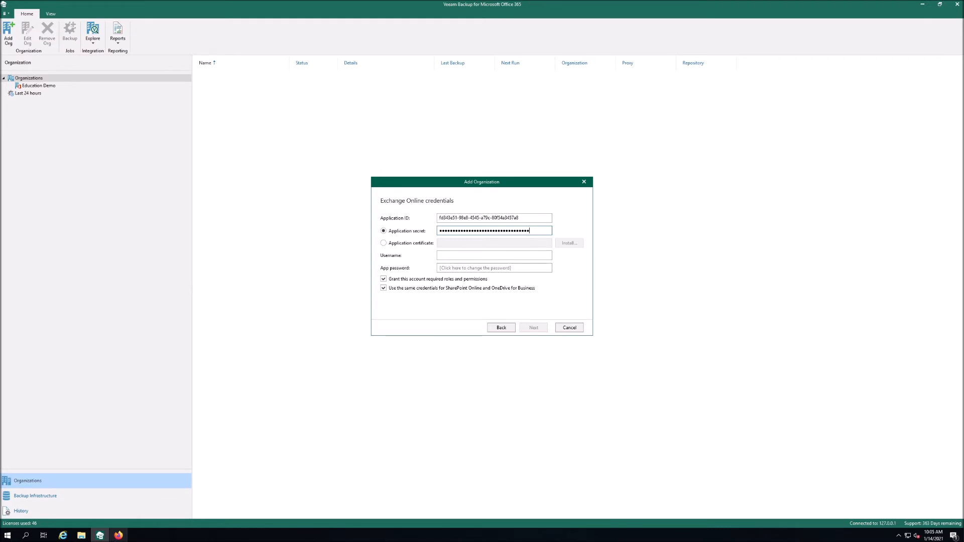
left_click(119, 534)
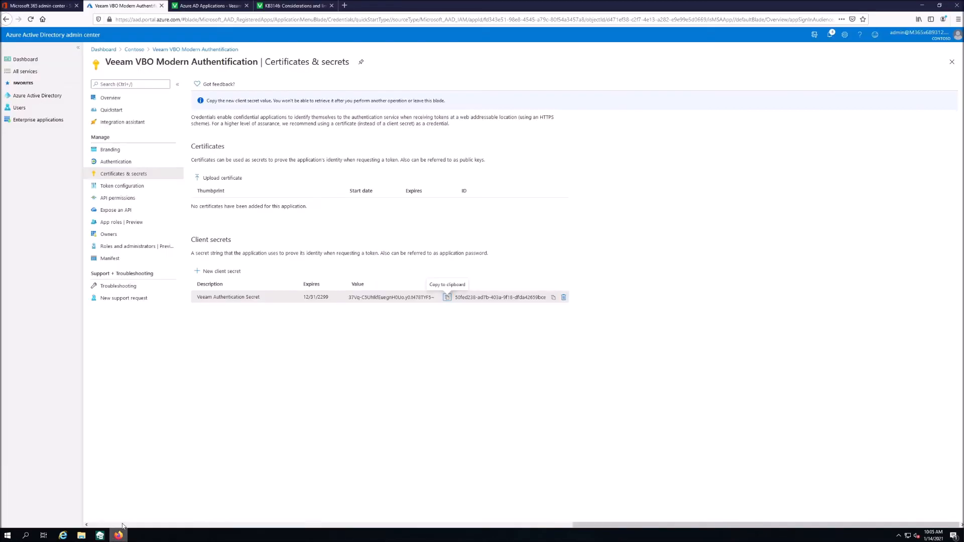
- From All users, start a new user with user name veeam_vbo
left_click(116, 100)
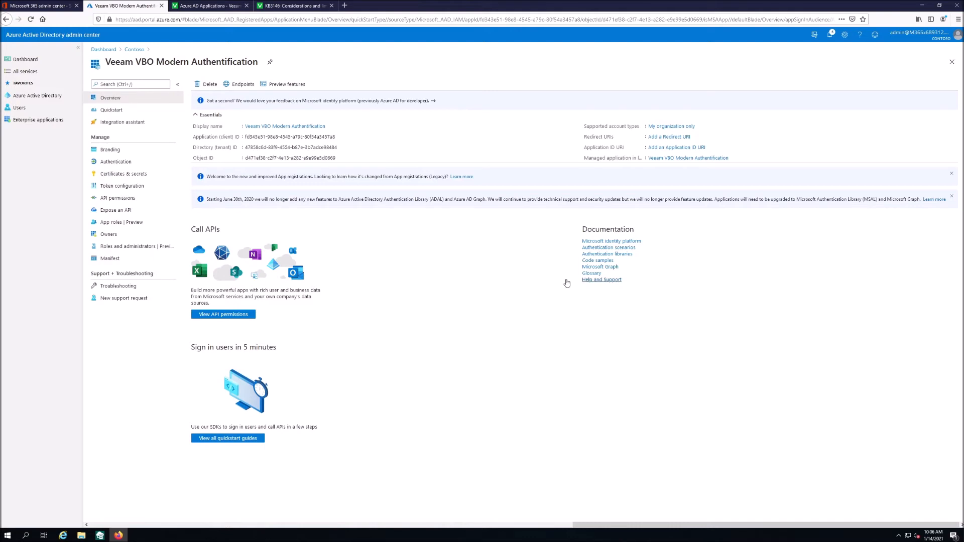
left_click(26, 109)
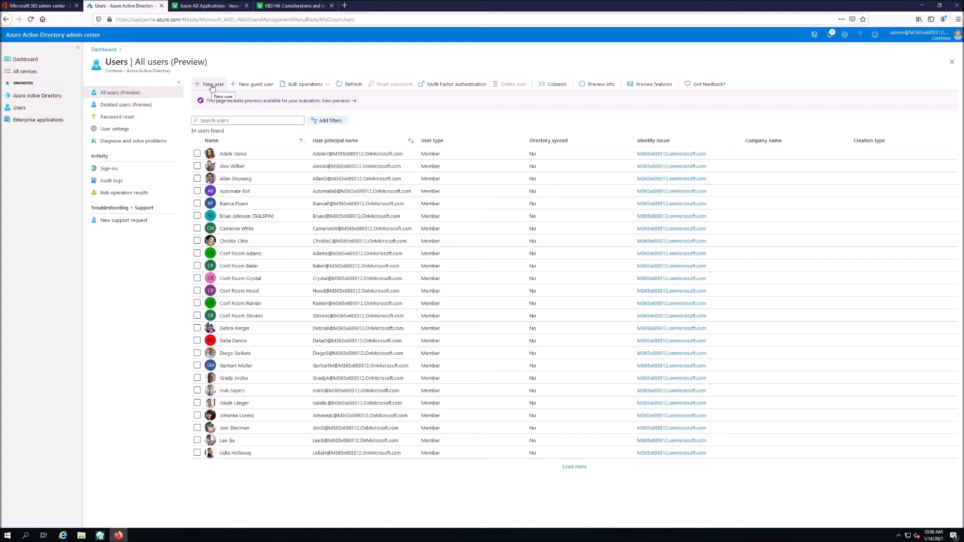
left_click(211, 88)
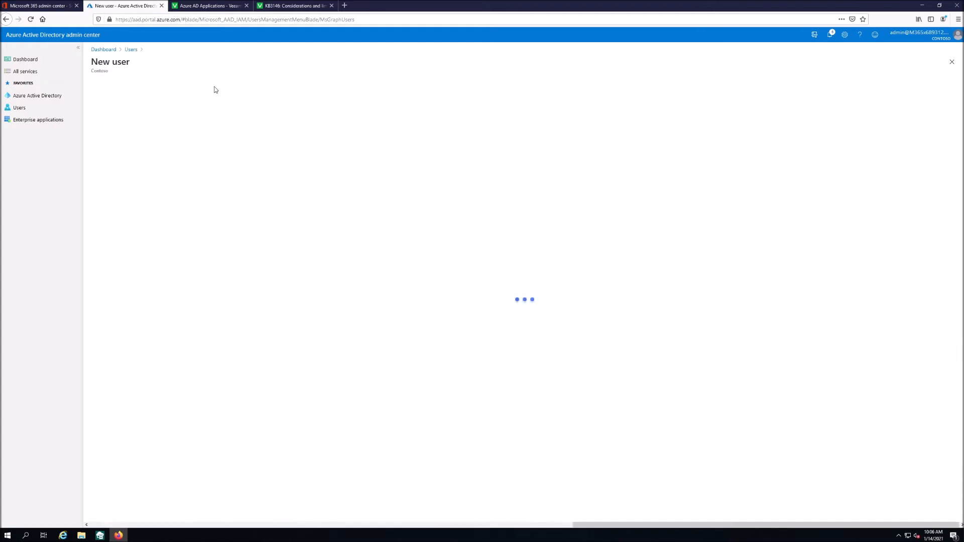
left_click(236, 222)
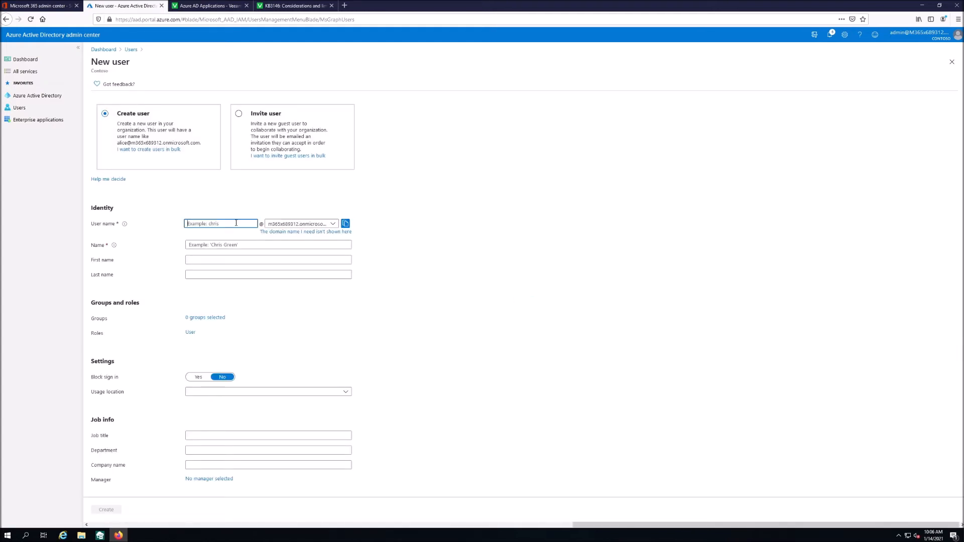
type("veeam_vbo")
- Copy veeam_vbo into the Name field, set a custom initial password, and create the user
left_click_drag(236, 223, 169, 221)
key("ctrl+c")
left_click(236, 244)
key("ctrl+v")
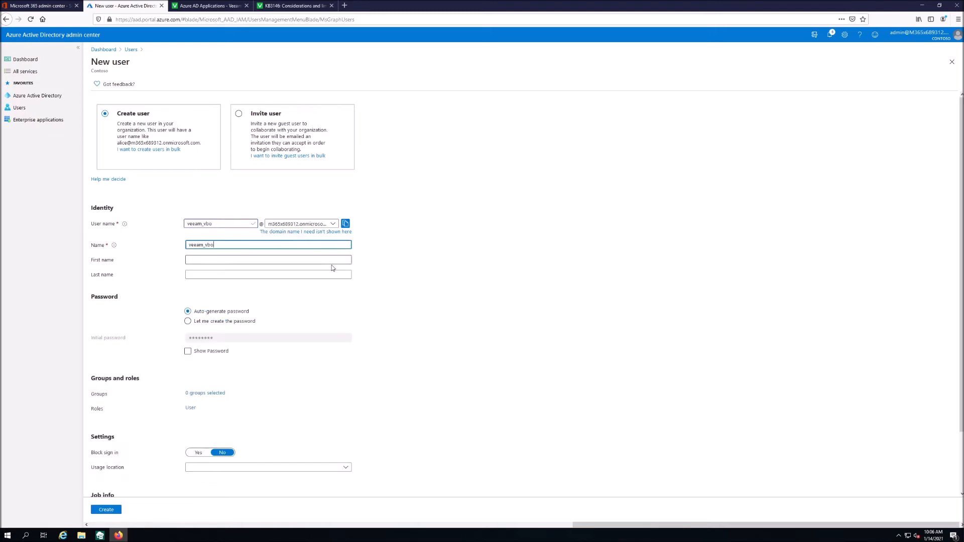
scroll(387, 284, "down", 2)
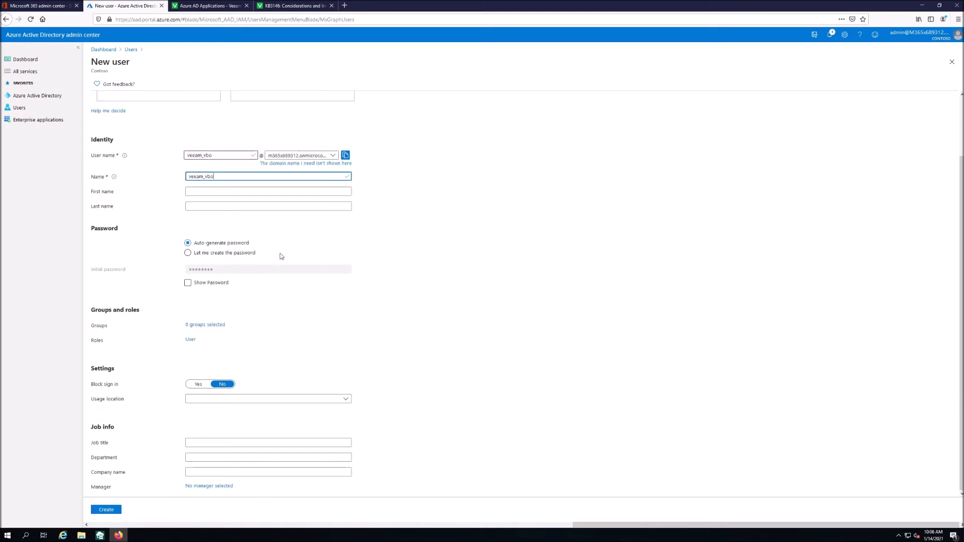
left_click(212, 256)
left_click(238, 282)
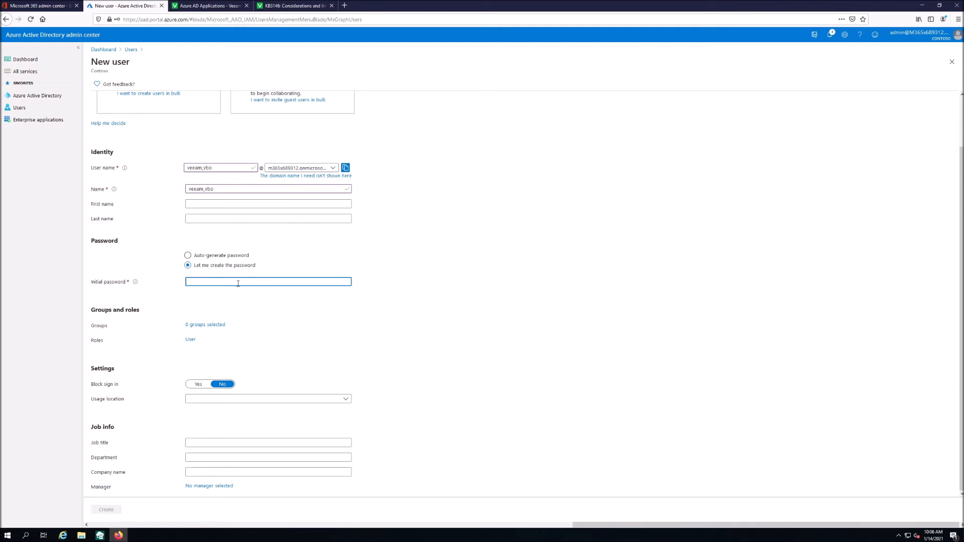
type("Password123456")
left_click(108, 509)
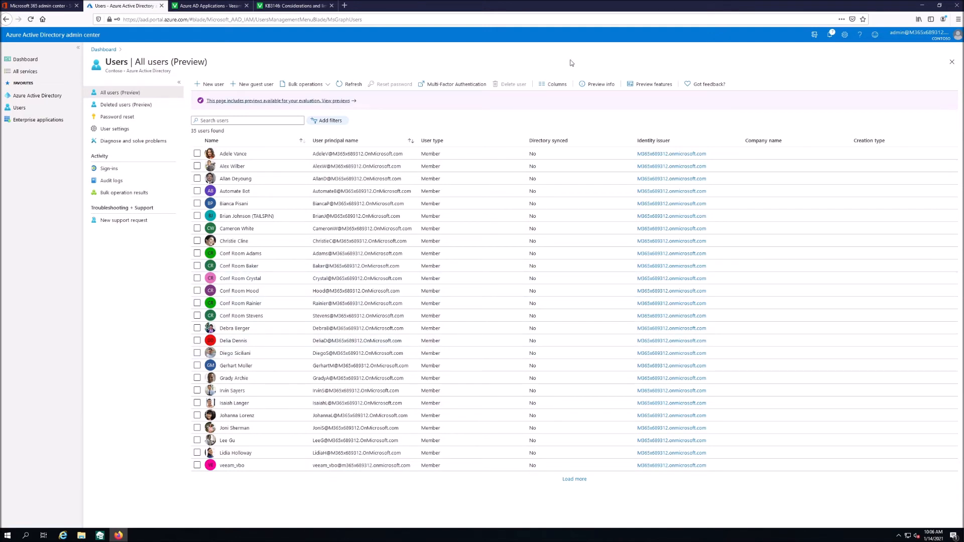
- Enable multi-factor authentication for veeam_vbo in the per-user MFA portal
left_click(446, 87)
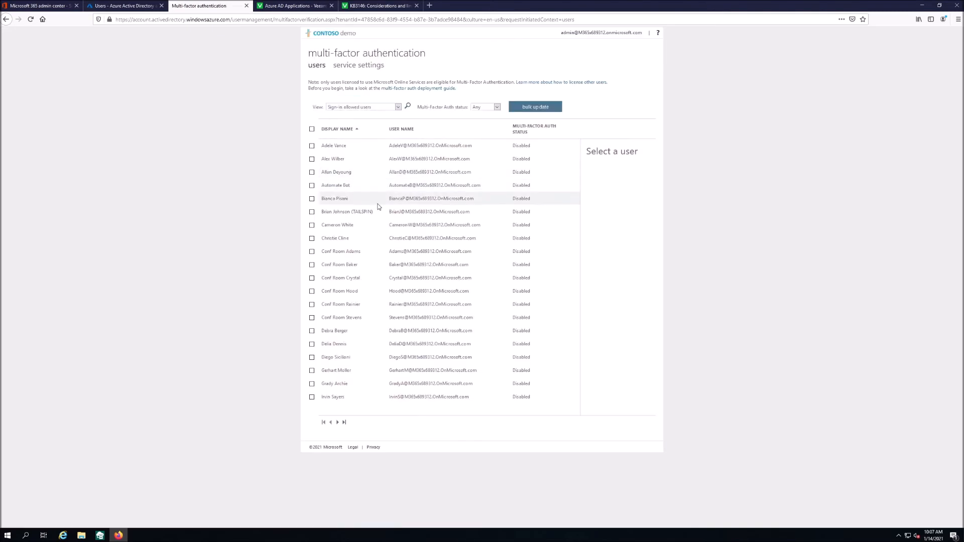
left_click(345, 424)
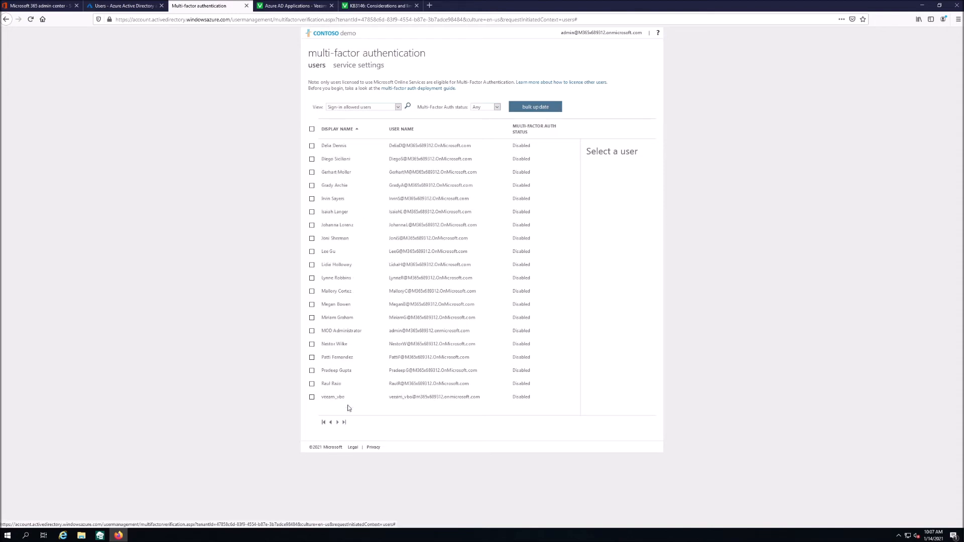
left_click(311, 397)
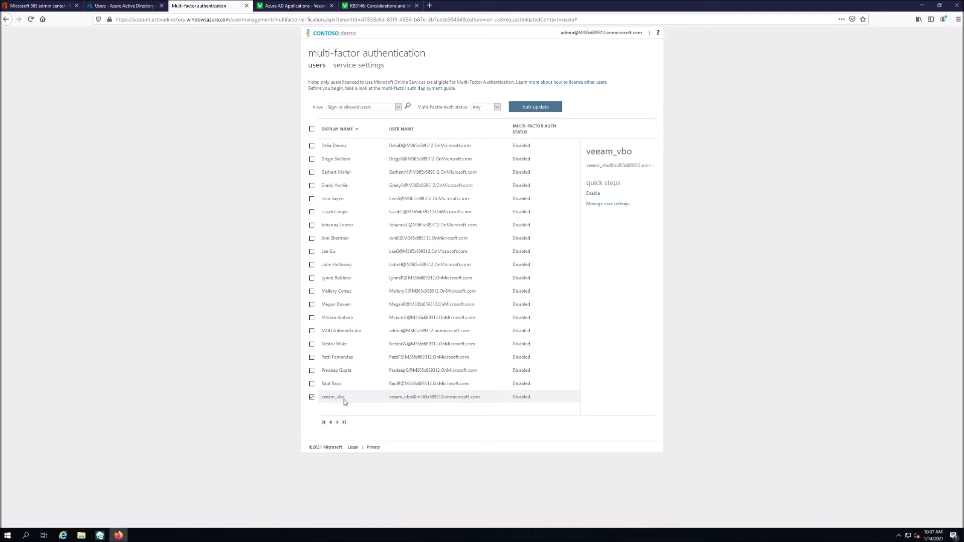
left_click(591, 194)
left_click(516, 320)
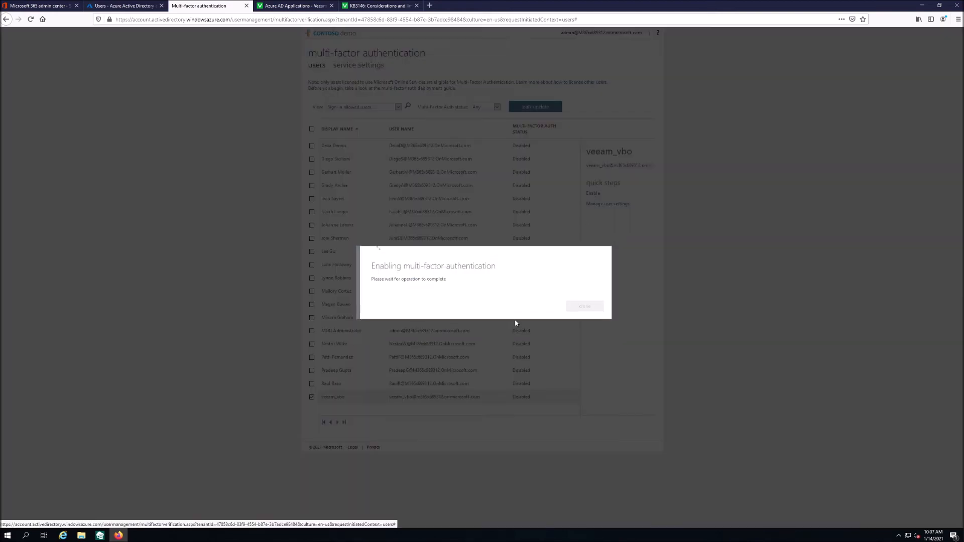
left_click(582, 306)
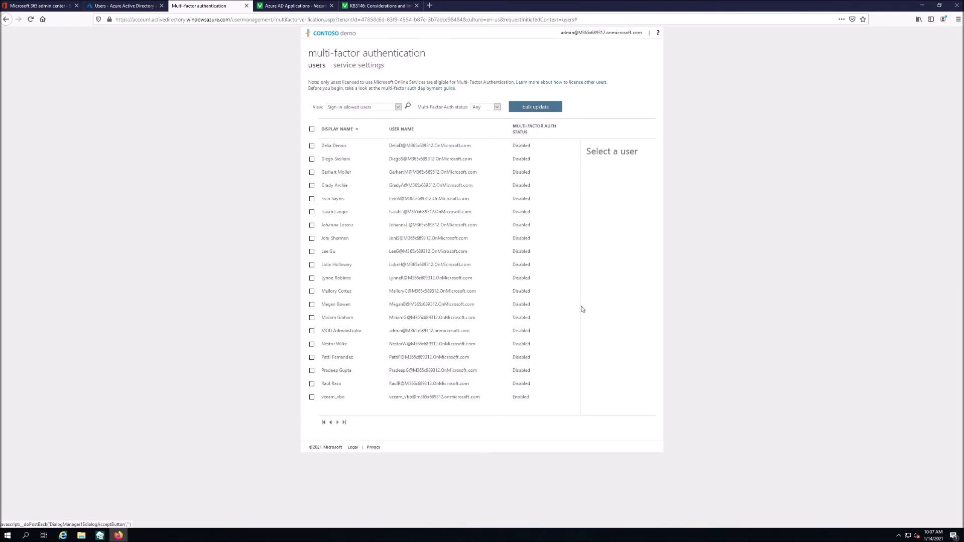
- Enforce veeam_vbo's multi-factor authentication, then return to the Azure AD users list
left_click(351, 397)
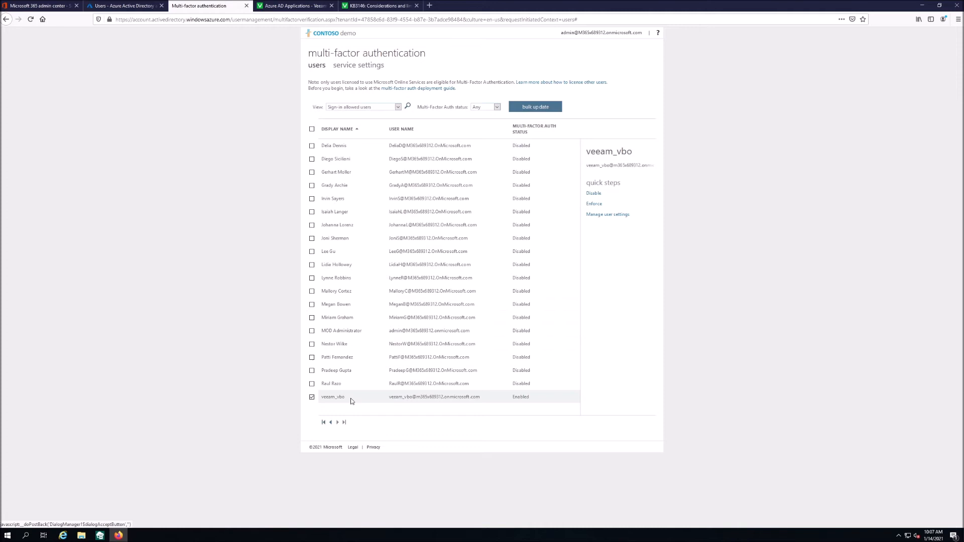
left_click(594, 203)
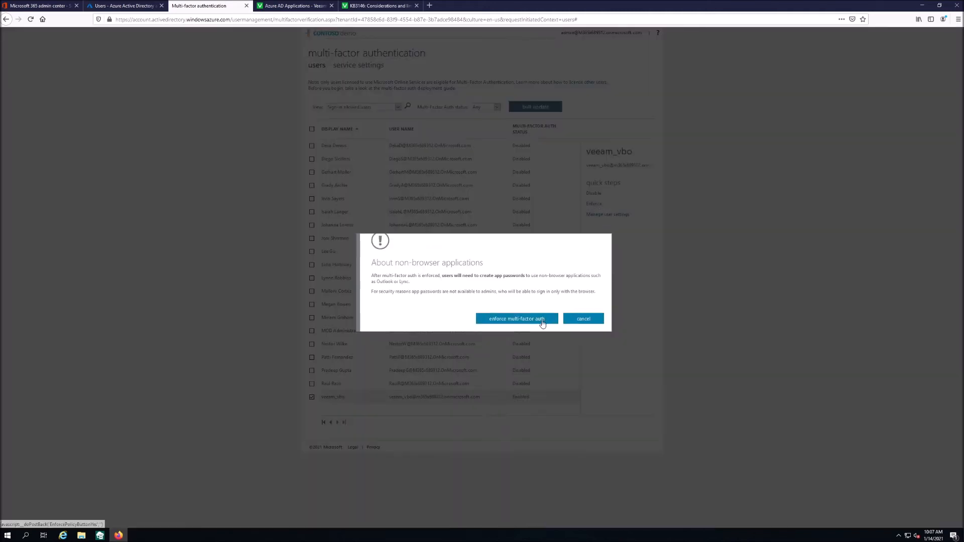
left_click(542, 321)
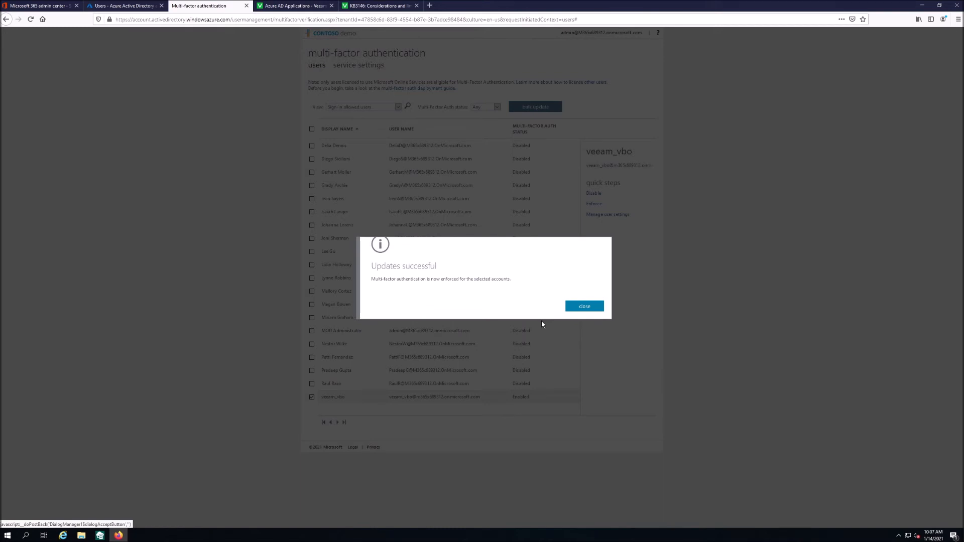
left_click(584, 307)
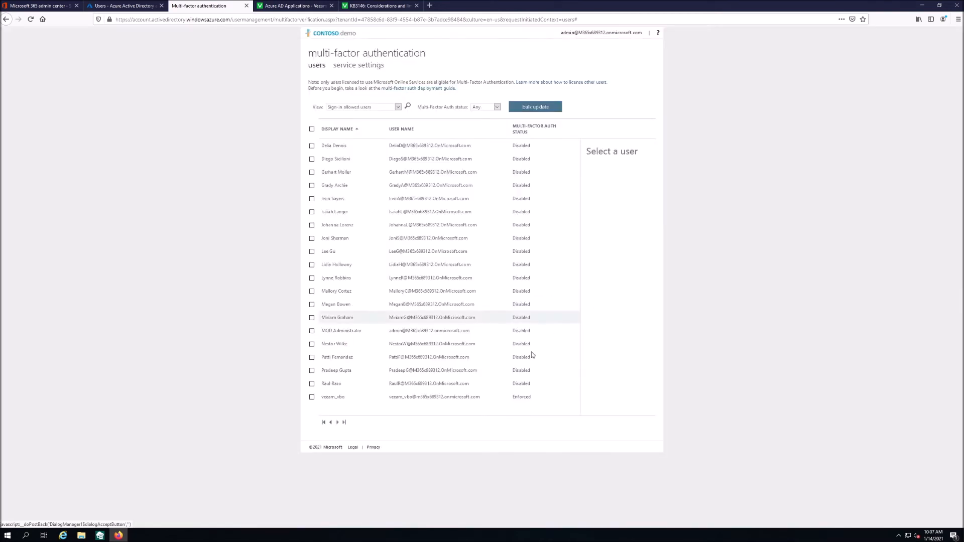
left_click(427, 397)
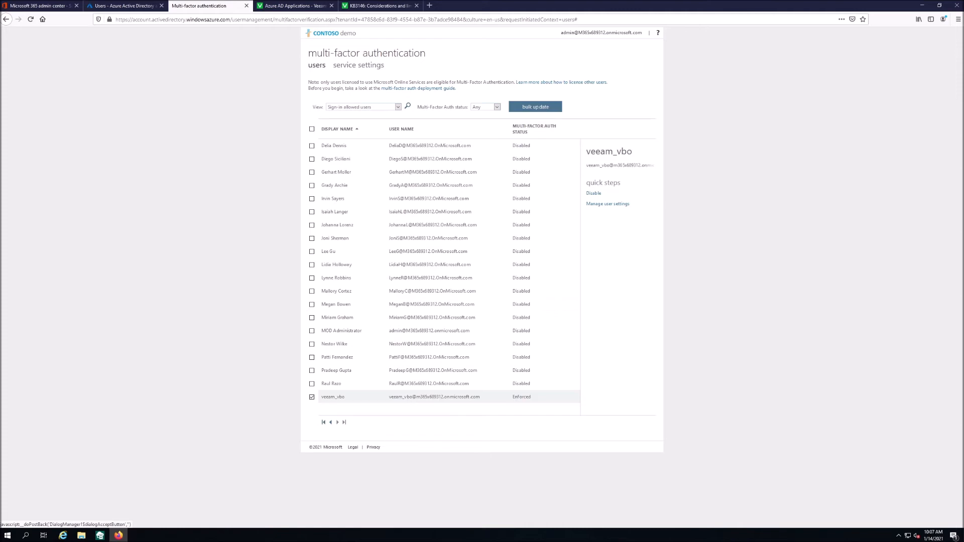
left_click(112, 6)
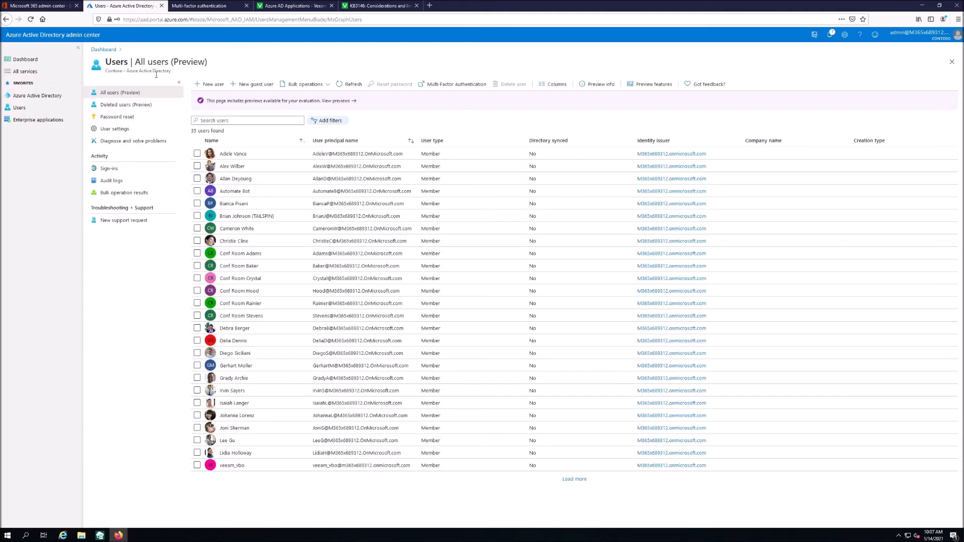
- Assign veeam_vbo the Global administrator role, then show the Contoso directory overview
left_click(273, 470)
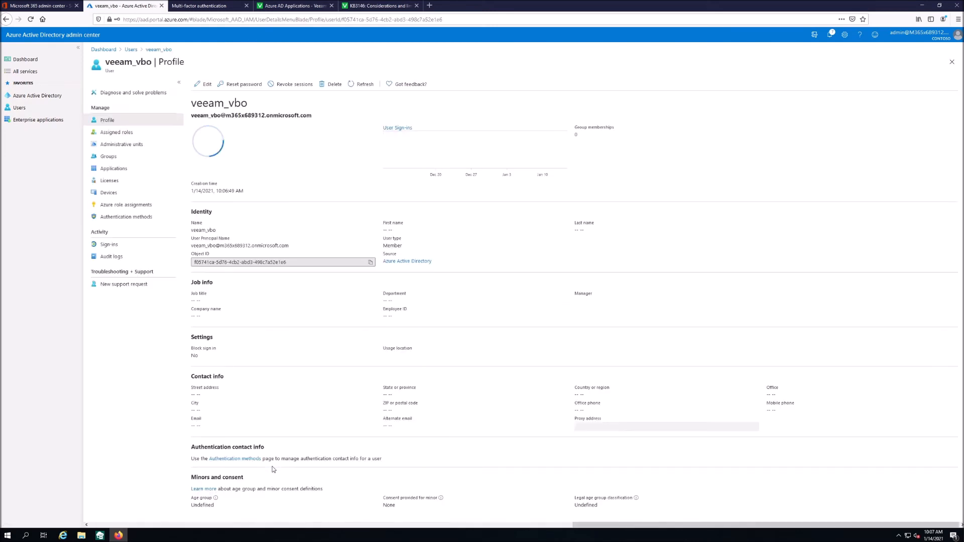
left_click(128, 135)
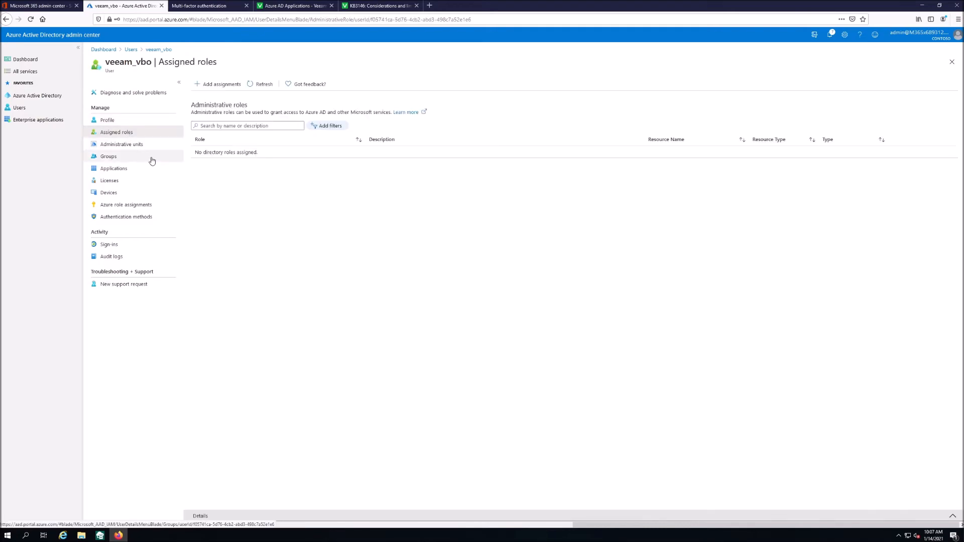
left_click(216, 84)
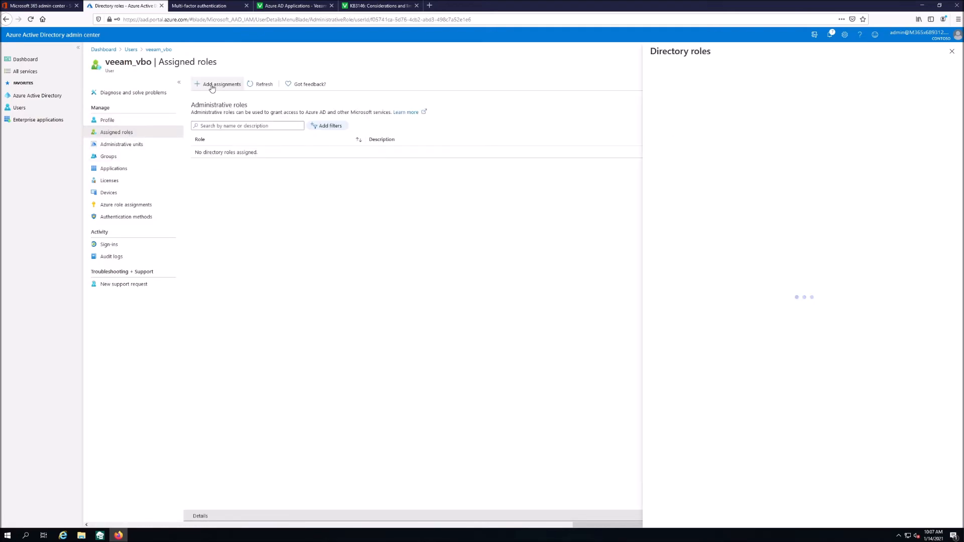
left_click(685, 93)
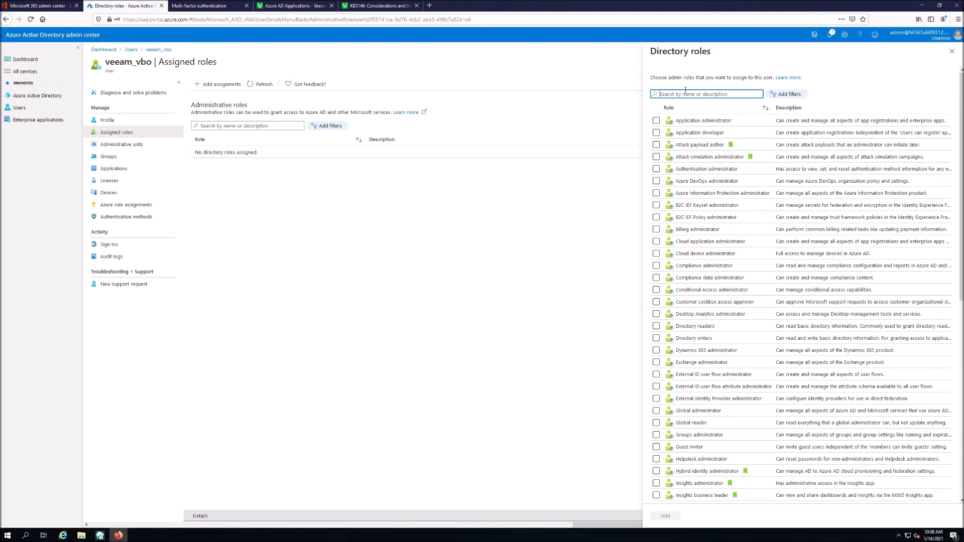
type("glo")
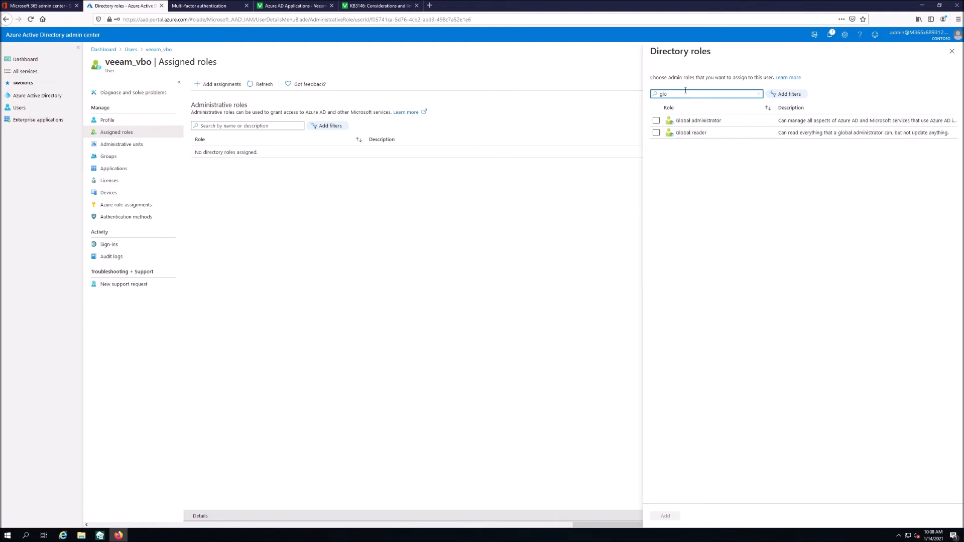
left_click(655, 120)
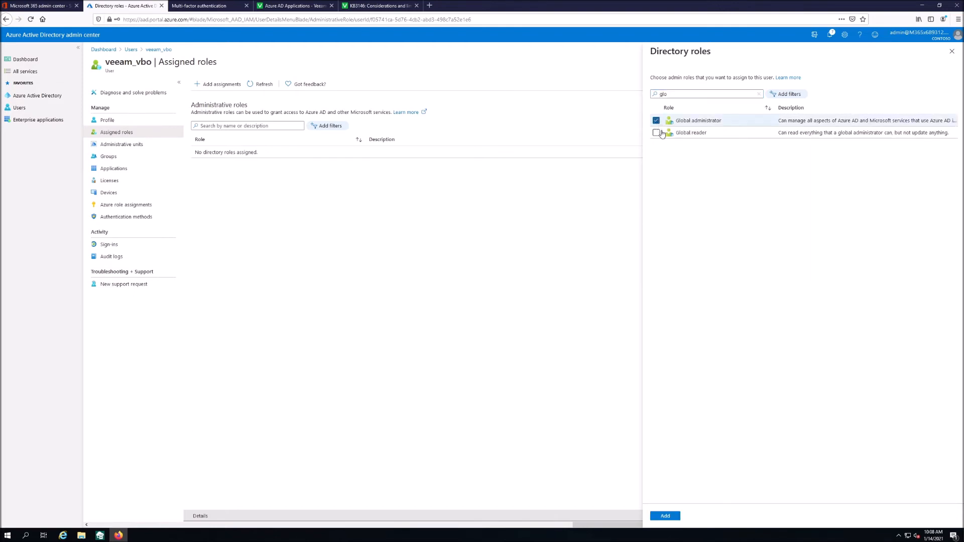
left_click(665, 515)
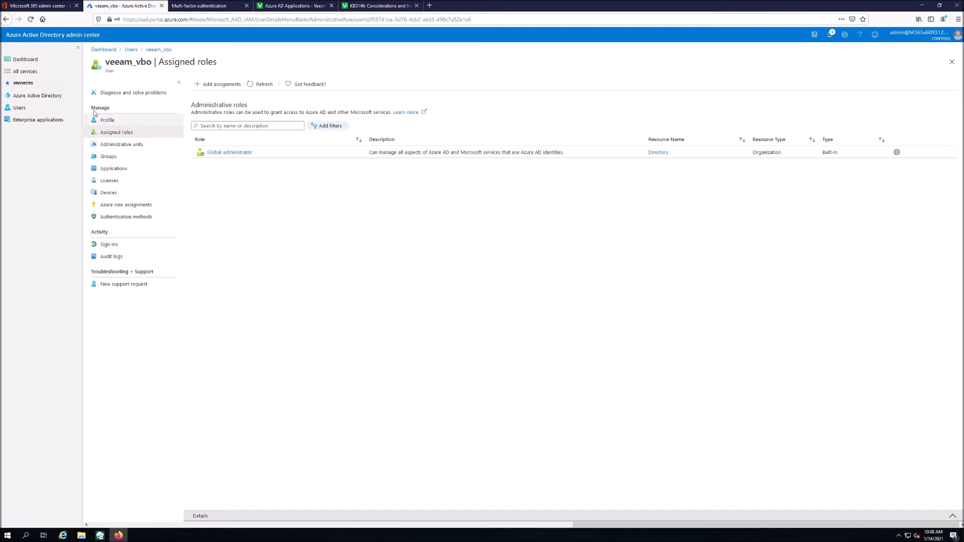
left_click(60, 106)
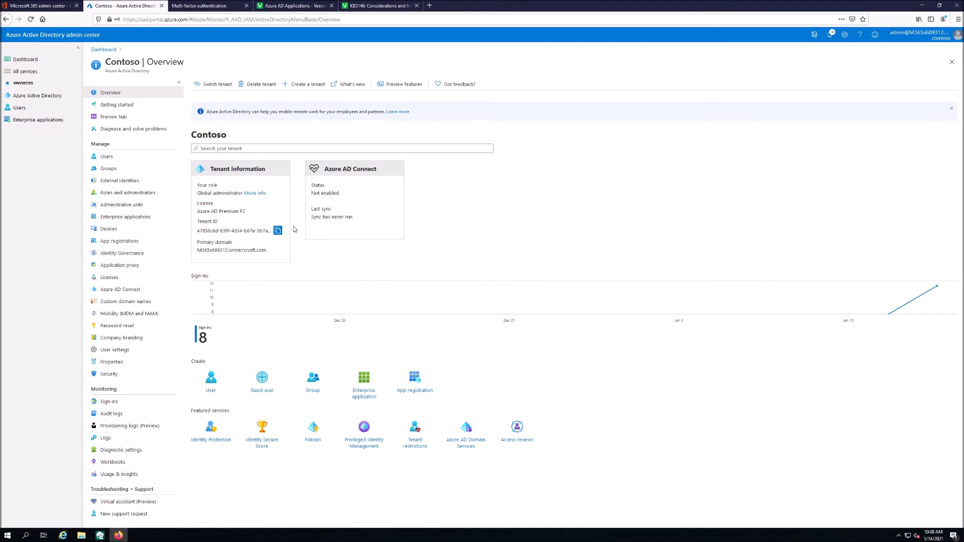
- From the Microsoft 365 admin center, open the Exchange admin center's permissions role groups
left_click(40, 5)
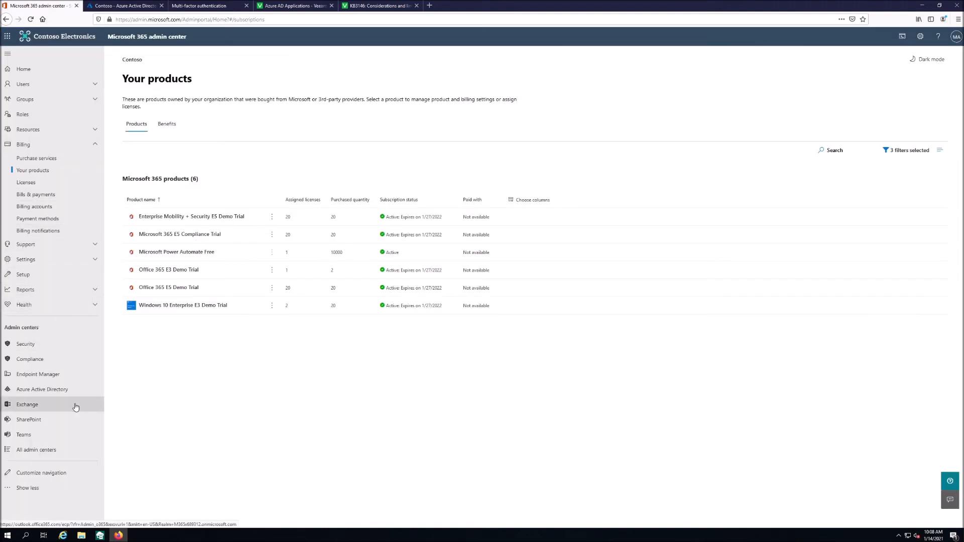
left_click(27, 404)
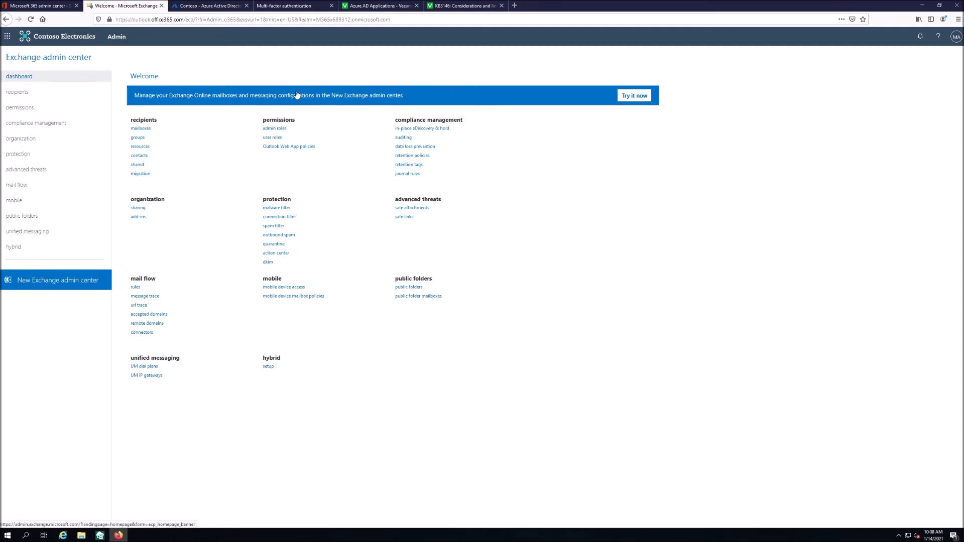
left_click(21, 107)
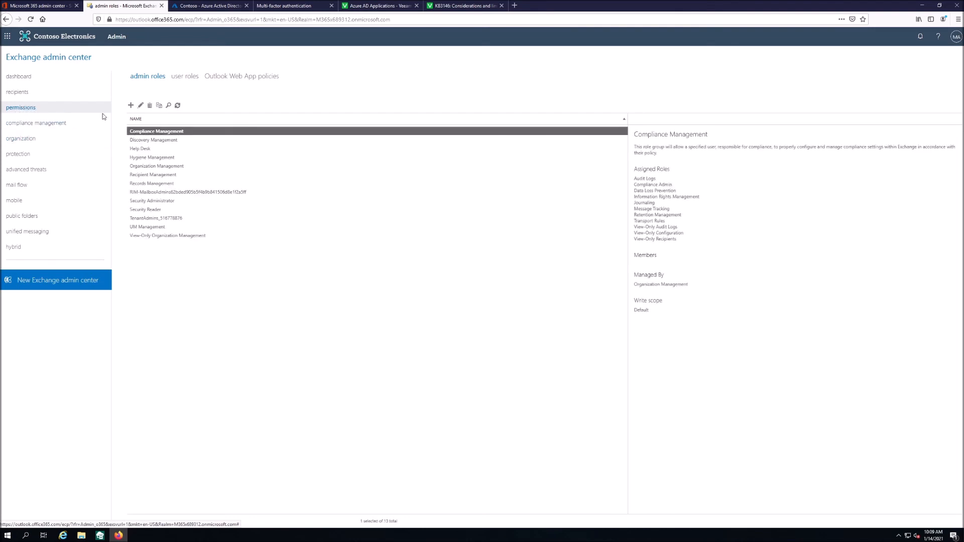
- Create role group 'Veeam MFA App Impersonation' with the ApplicationImpersonation role
left_click(130, 105)
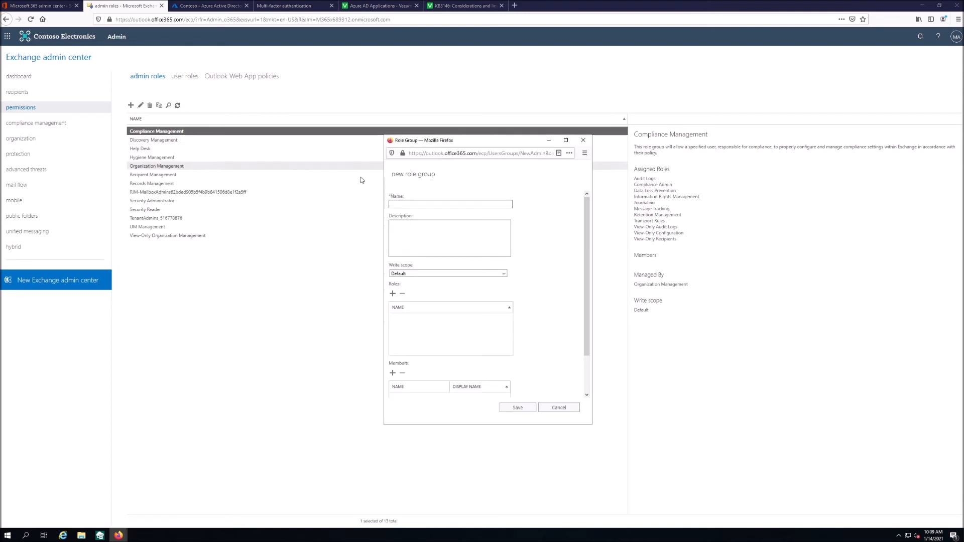
left_click(423, 202)
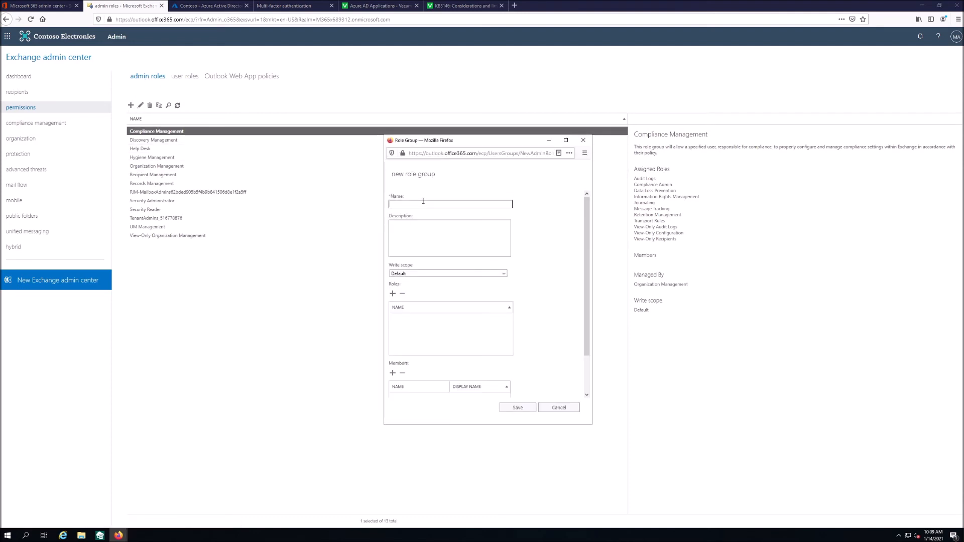
type("Veeam MFA App Impersonation")
scroll(402, 281, "down", 2)
left_click(393, 252)
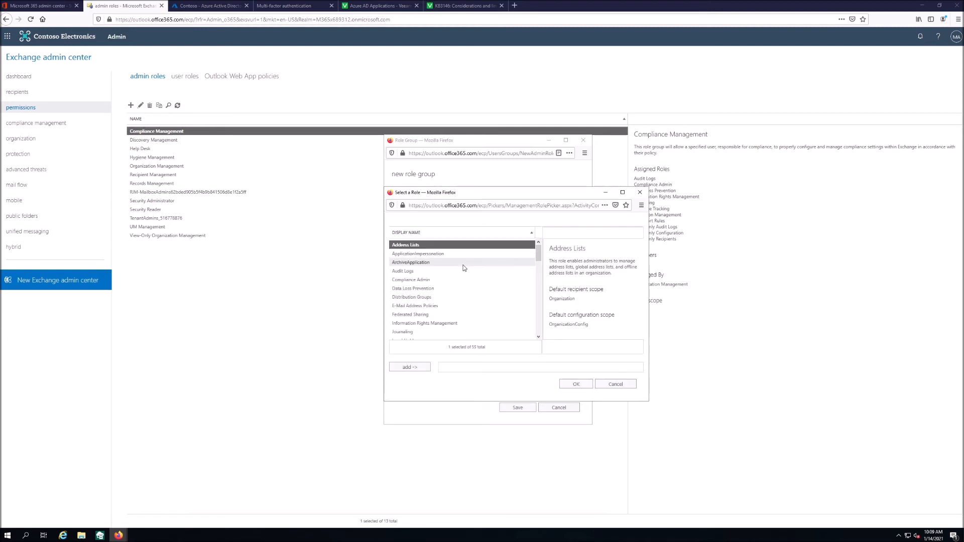
left_click(454, 254)
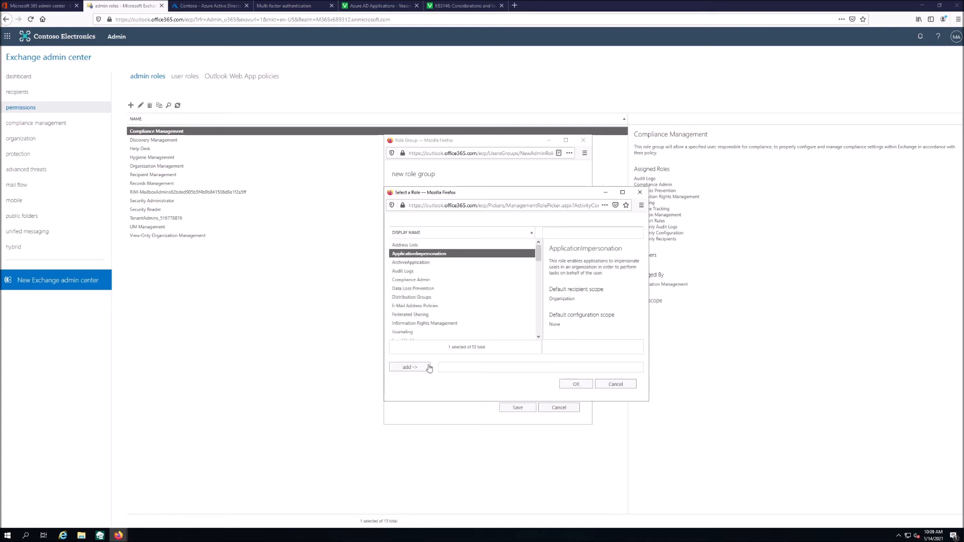
left_click(413, 368)
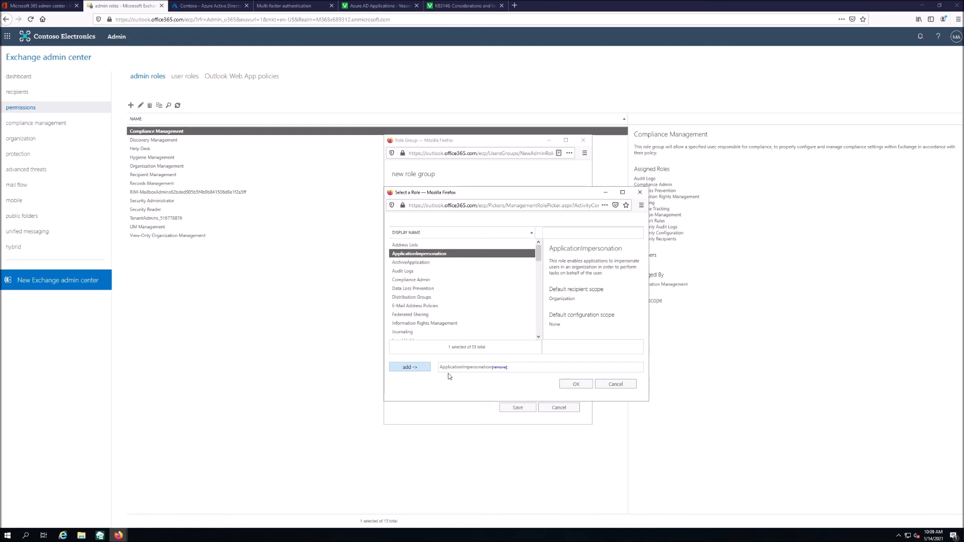
left_click(576, 385)
- Add the veeam_vbo service account as member and save the role group
left_click(394, 332)
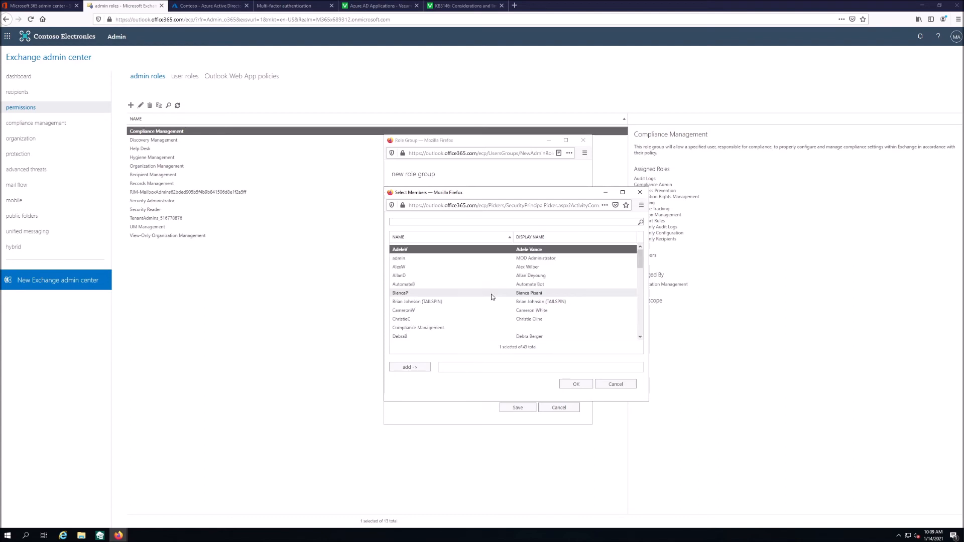
scroll(492, 297, "down", 10)
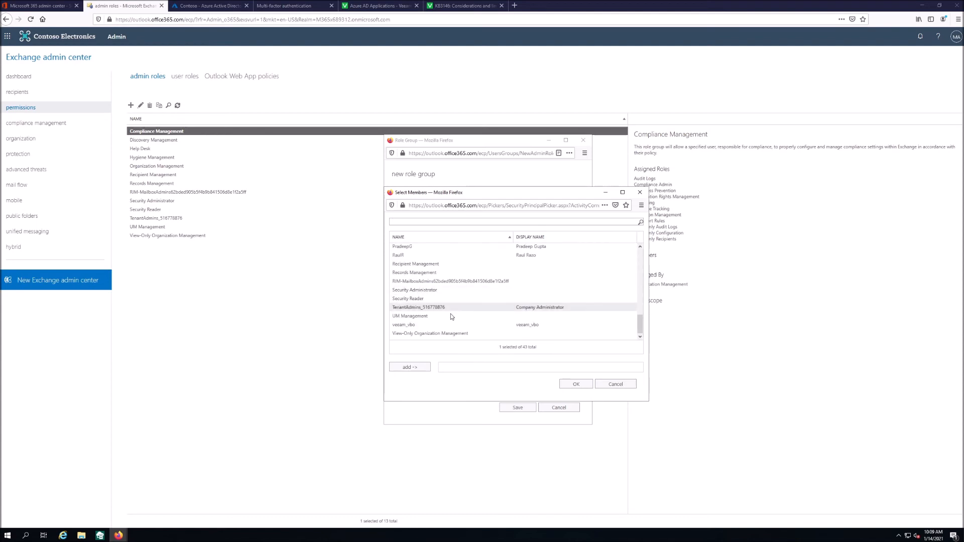
left_click(403, 325)
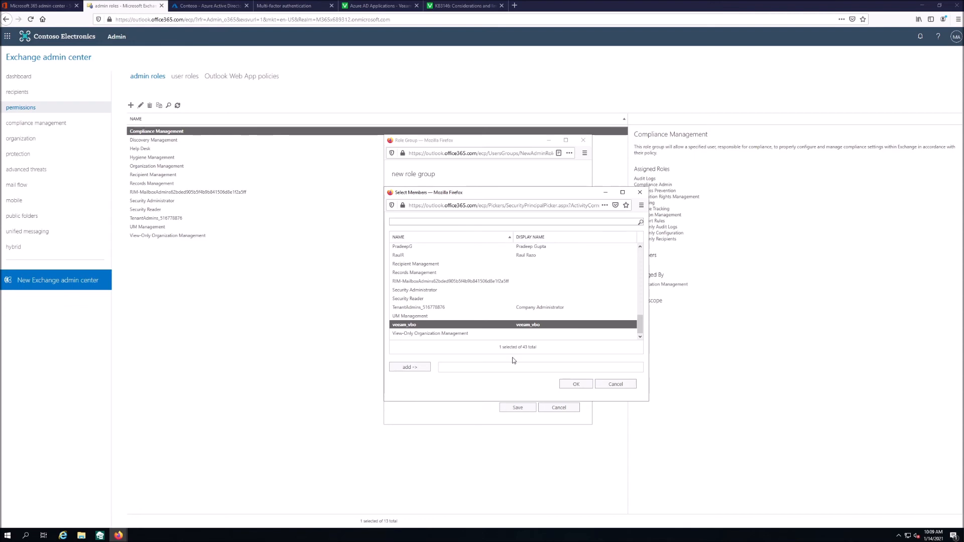
left_click(576, 384)
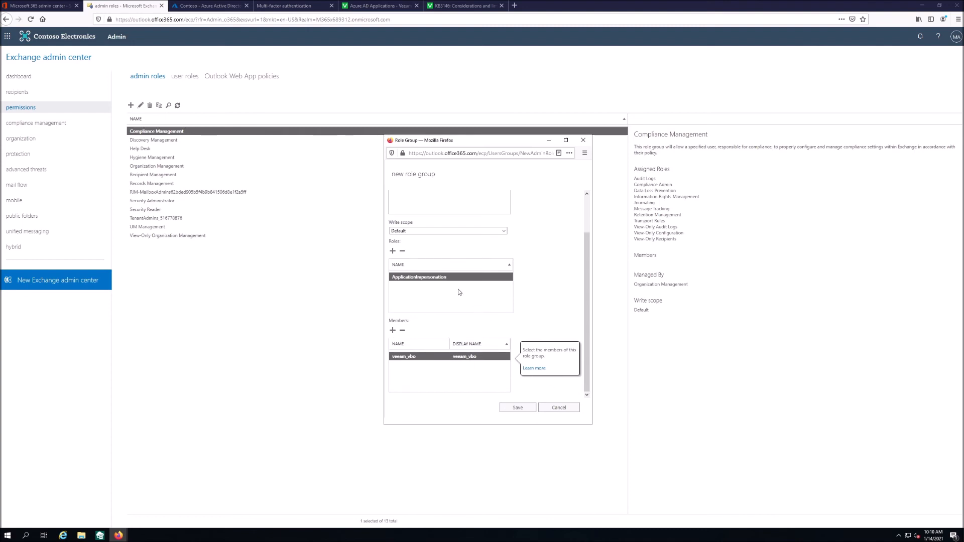
left_click(523, 408)
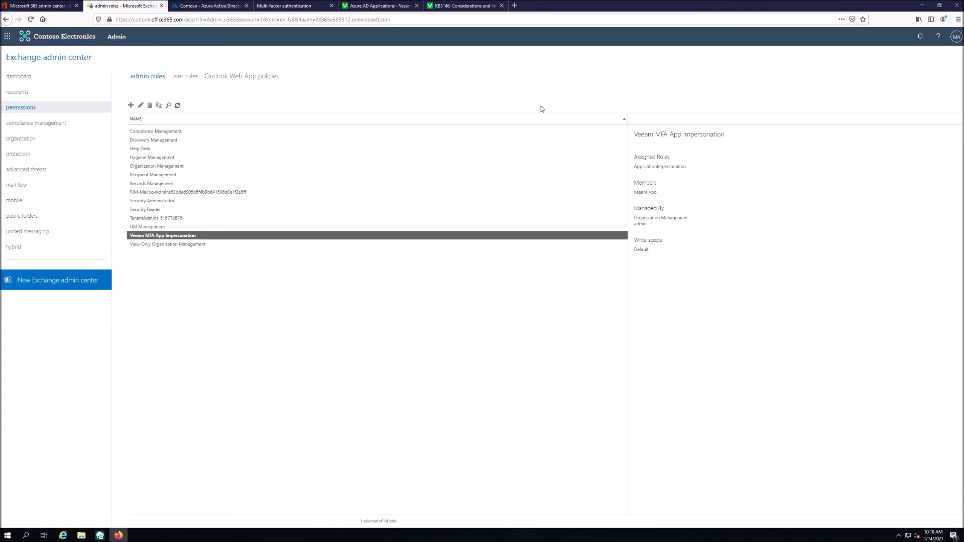
- Open the signed-in account's menu in the Microsoft 365 admin center
left_click(44, 5)
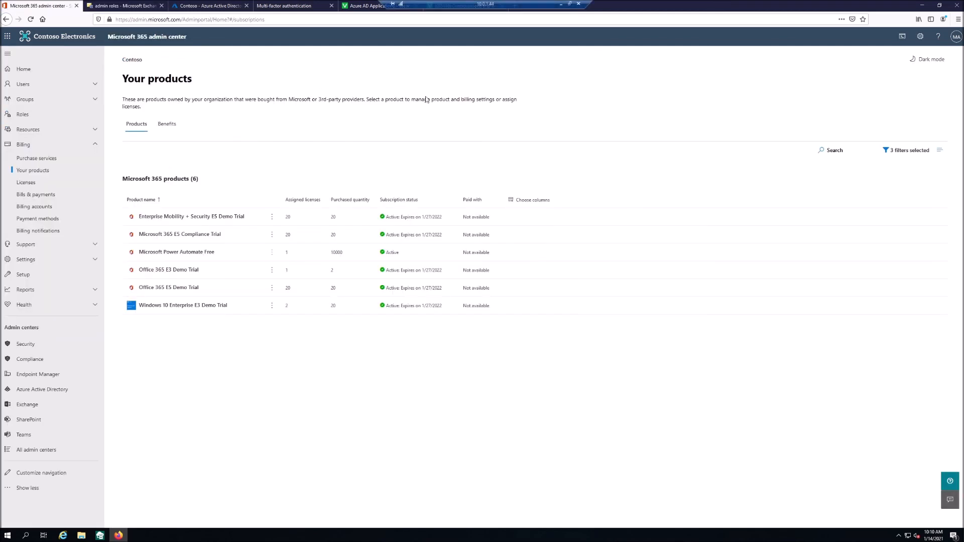
left_click(956, 36)
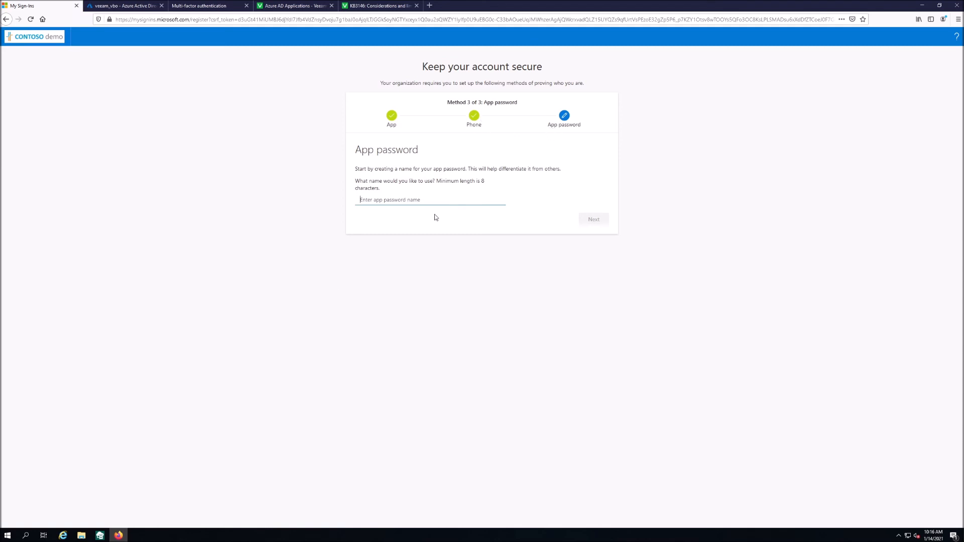
- Name the app password 'Veeam MFA' and check Veeam's credential fields
left_click(410, 200)
type("Veeam MFA")
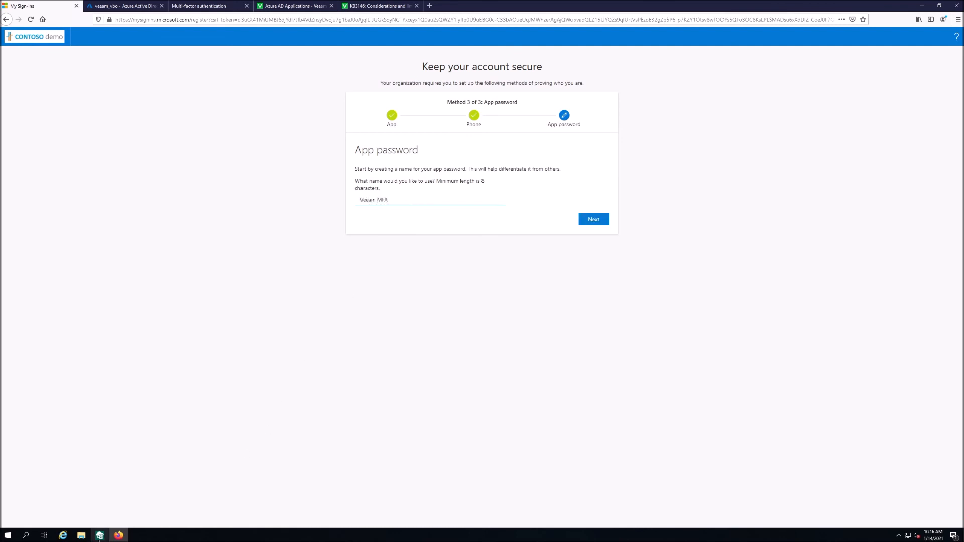
mouse_move(101, 536)
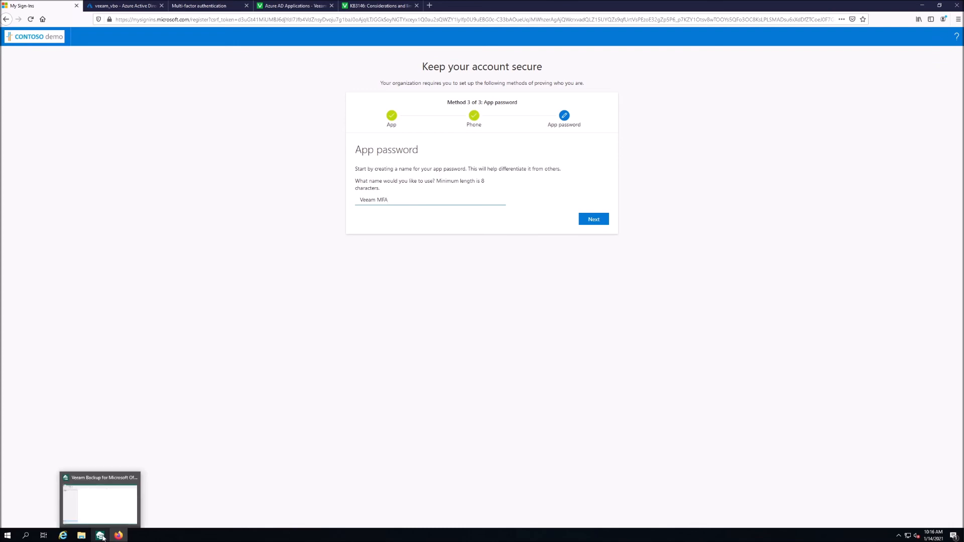
left_click(101, 536)
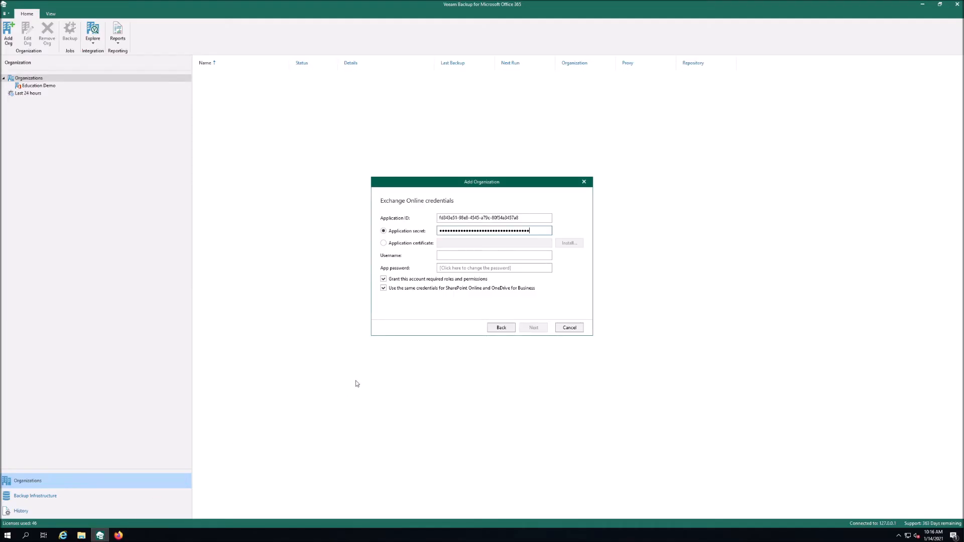
left_click(465, 268)
left_click(446, 255)
- Create the Veeam MFA app password, copy it, and return to Veeam's app password field
left_click(119, 535)
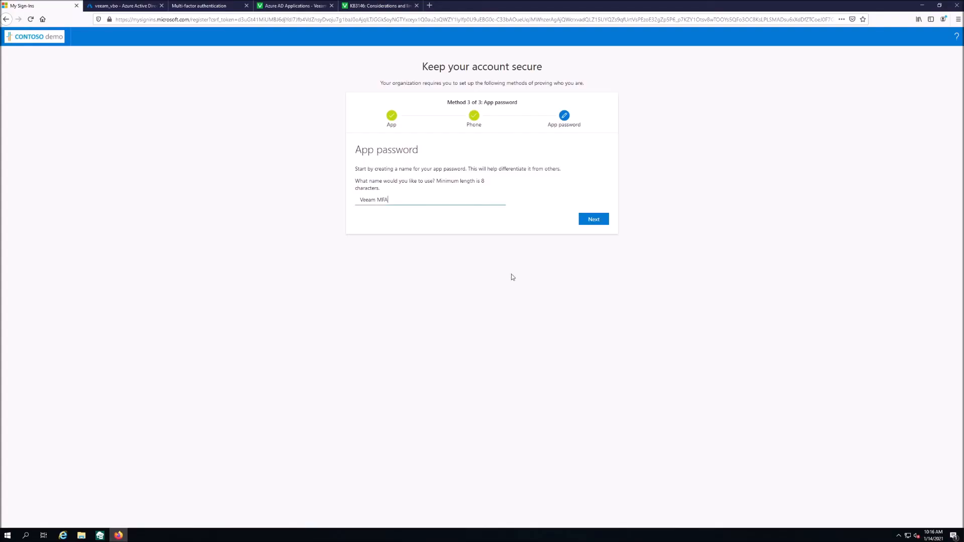
left_click(595, 219)
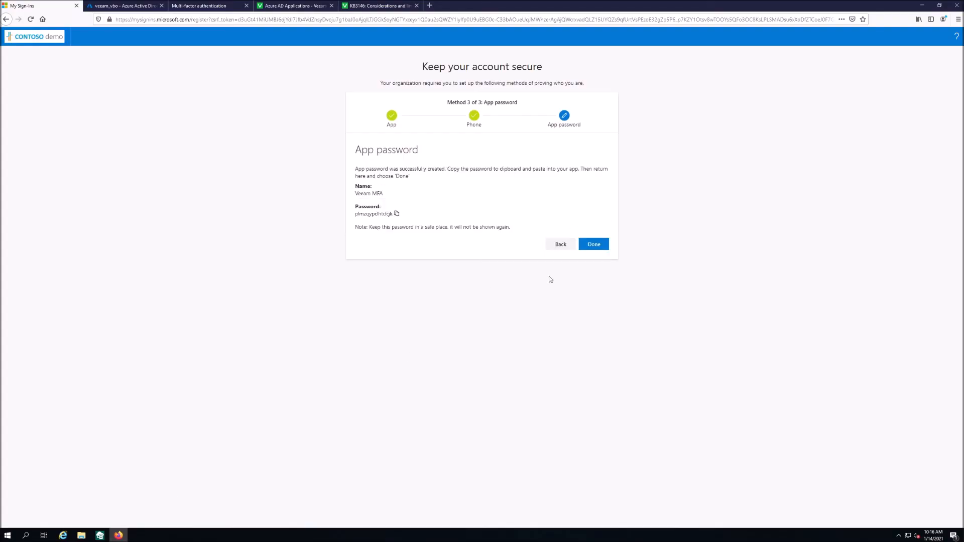
left_click(396, 214)
left_click(100, 535)
left_click(451, 268)
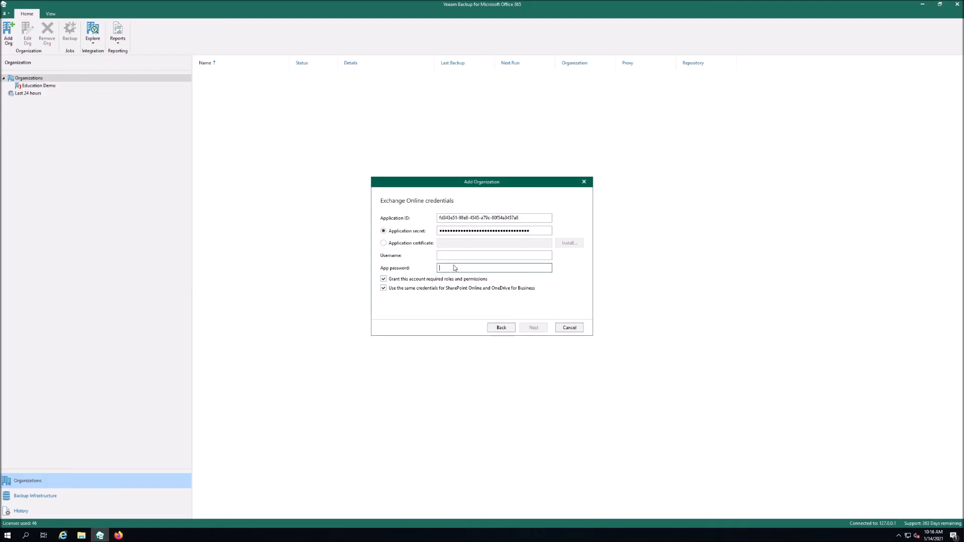
- Paste the app password, then fill Username with the service account's sign-in name from its profile
key("ctrl+v")
left_click(119, 535)
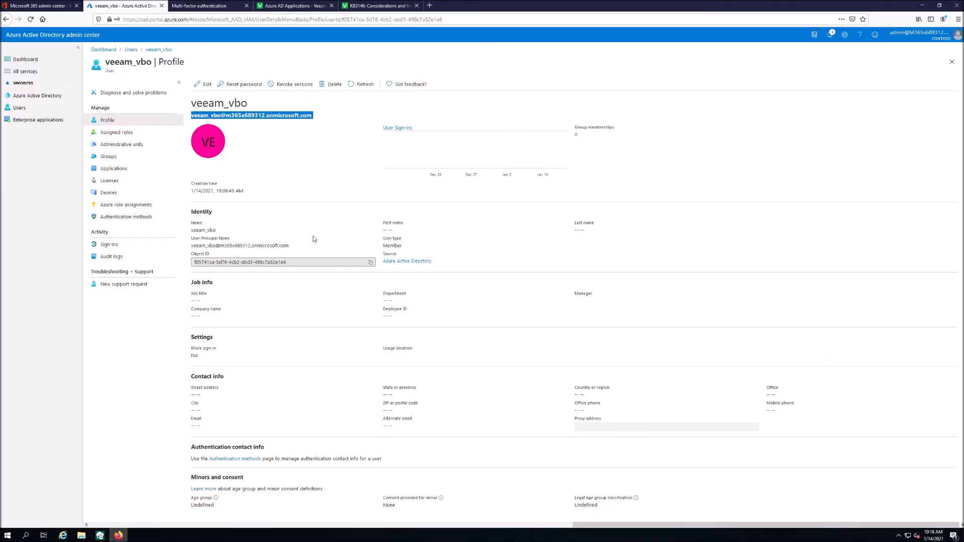
double_click(260, 116)
triple_click(261, 115)
left_click(100, 535)
key("ctrl+v")
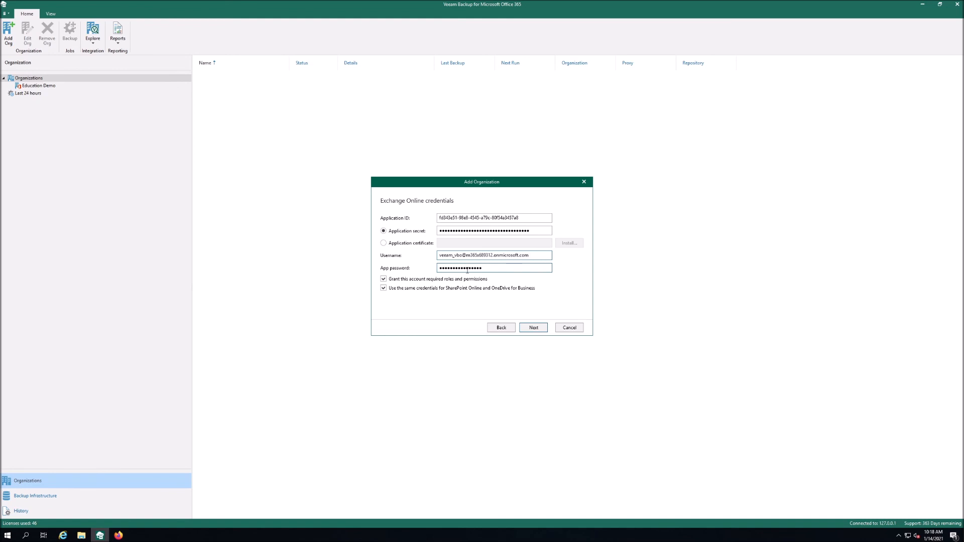
- Pass the verification checks, finish the wizard, and select the new M365x689312.onmicrosoft.com organization
left_click(535, 327)
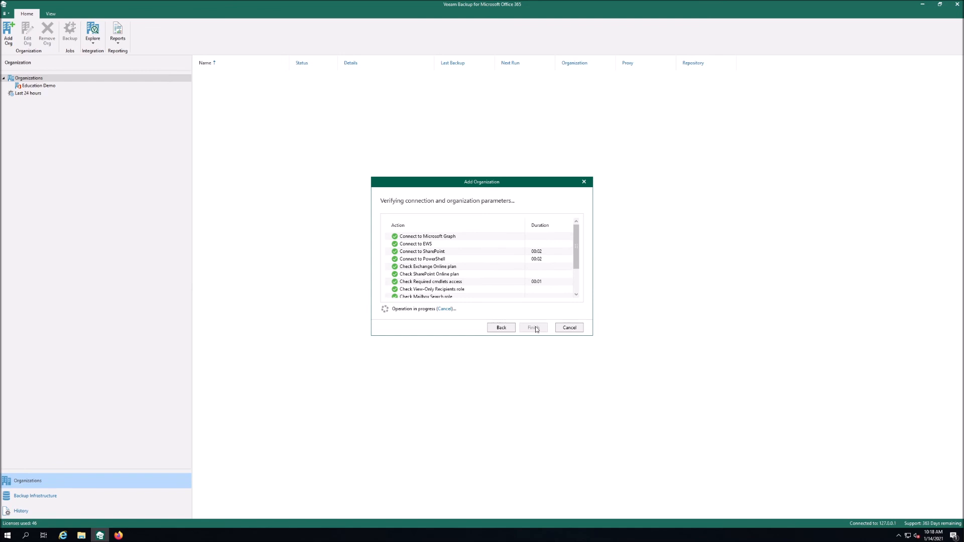
scroll(492, 270, "down", 2)
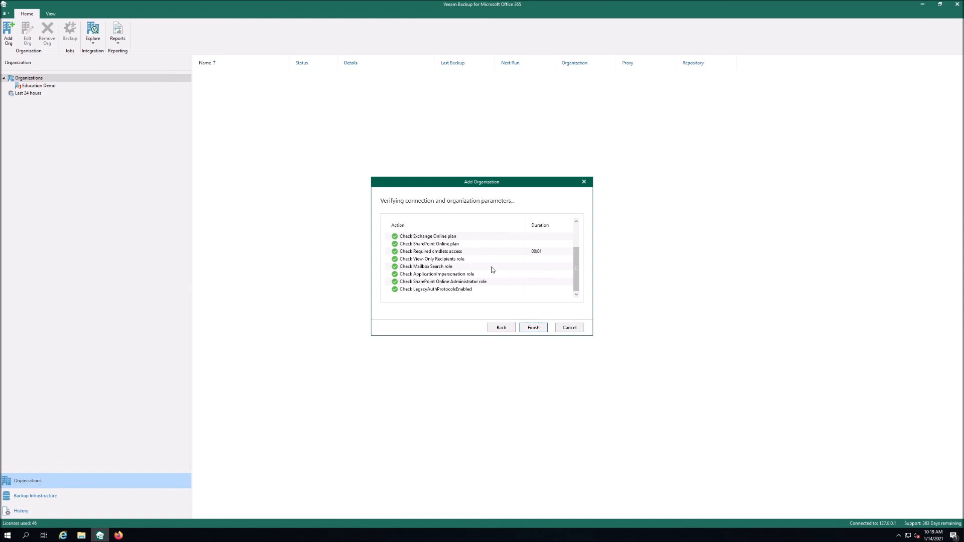
left_click(533, 329)
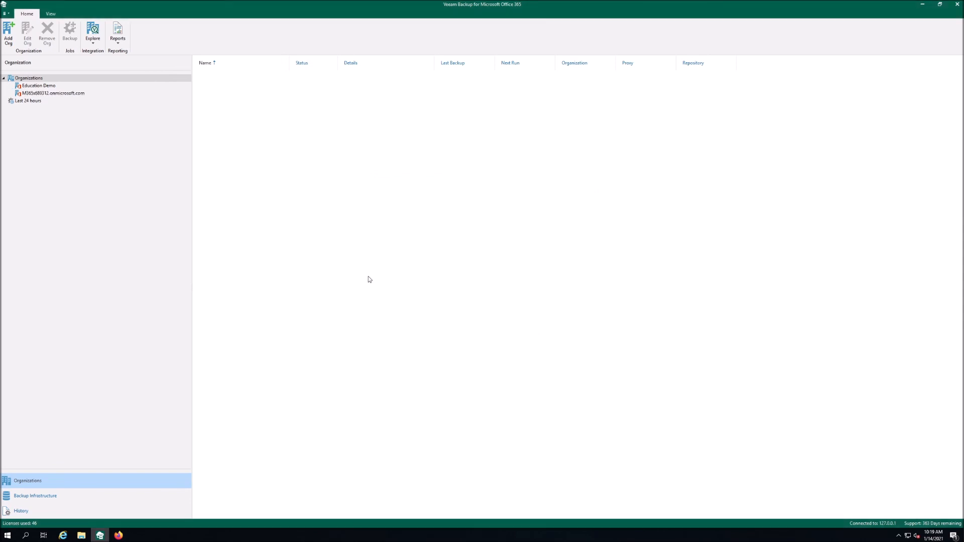
left_click(78, 95)
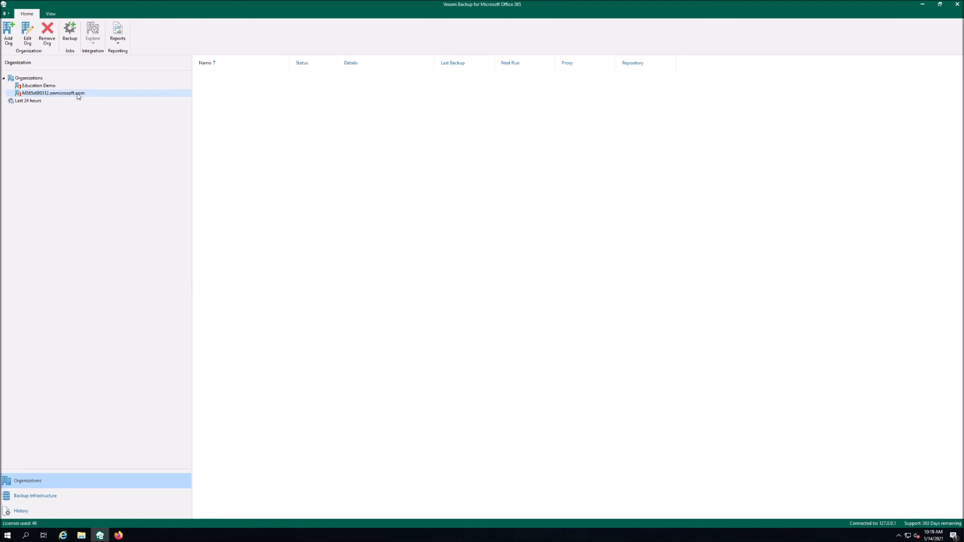
right_click(78, 95)
left_click(590, 354)
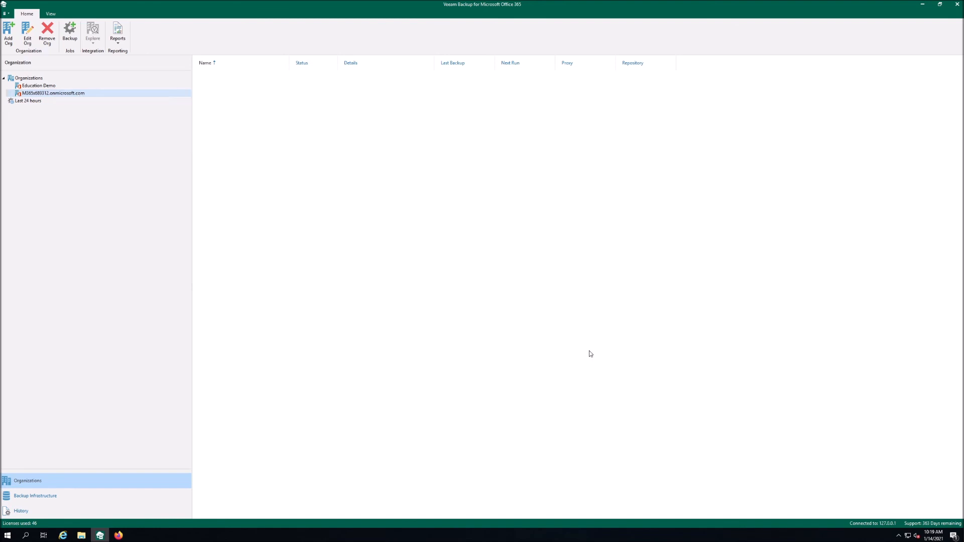